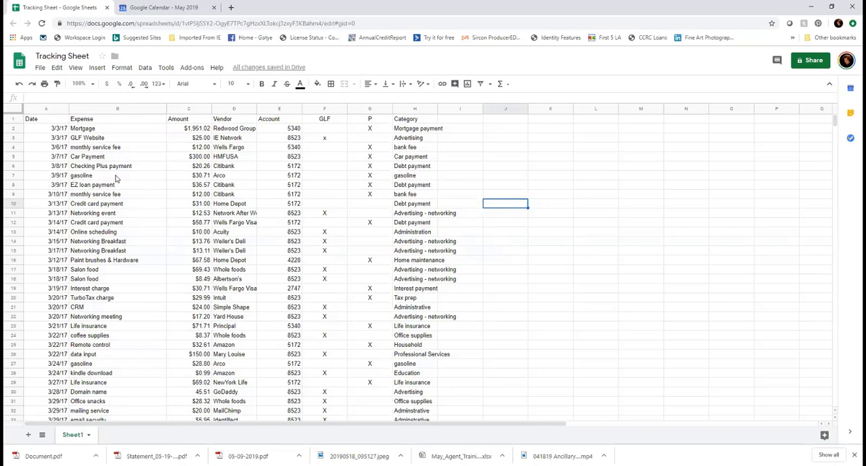
# Sort the whole sheet, treating the first row as headers, by GLF, then P, Category and Expense, all A → Z
pyautogui.click(12, 112)
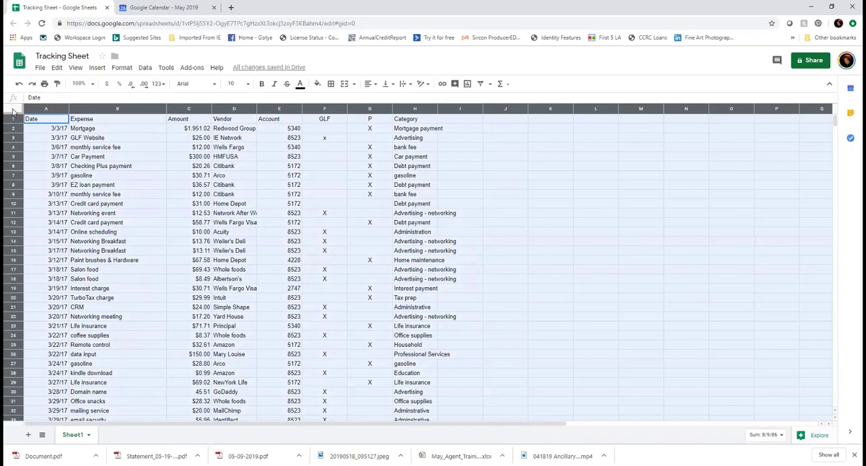
pyautogui.click(145, 70)
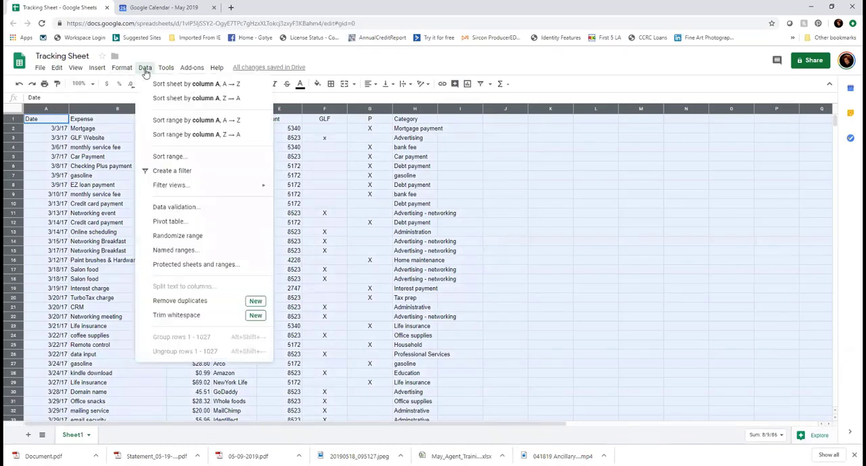
pyautogui.click(162, 156)
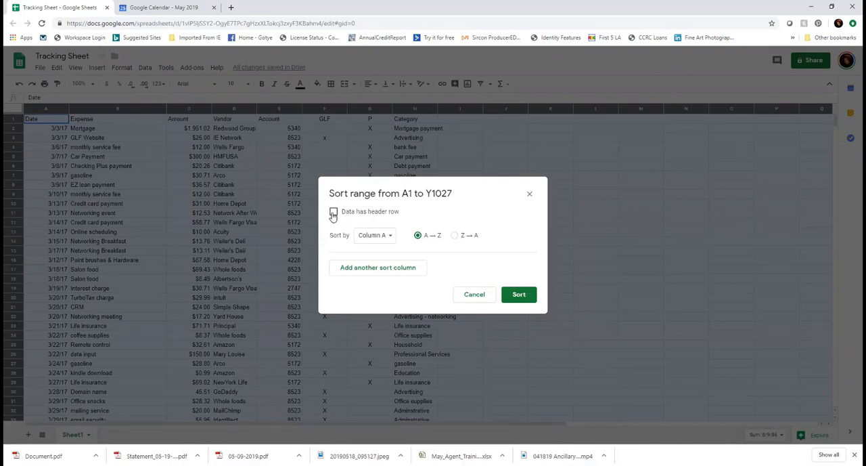
pyautogui.click(333, 213)
pyautogui.click(376, 236)
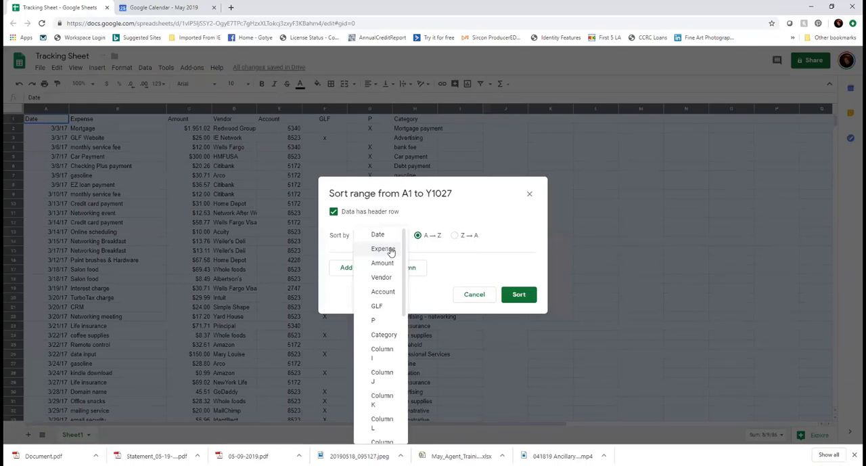
pyautogui.click(378, 307)
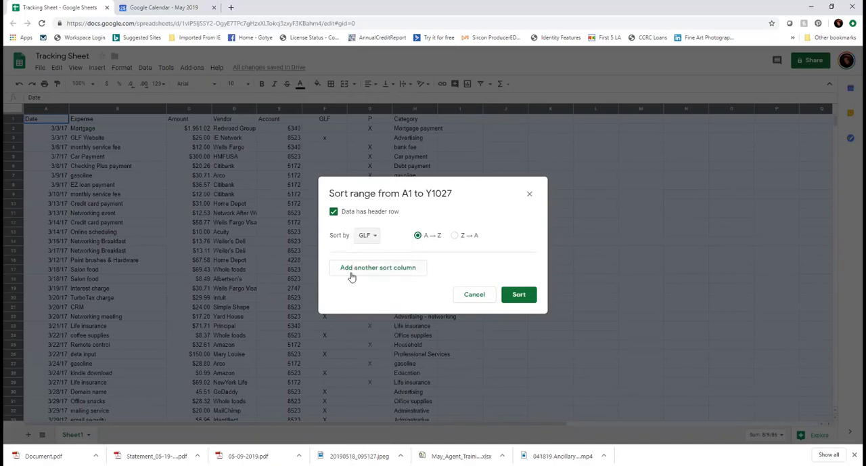
pyautogui.click(381, 274)
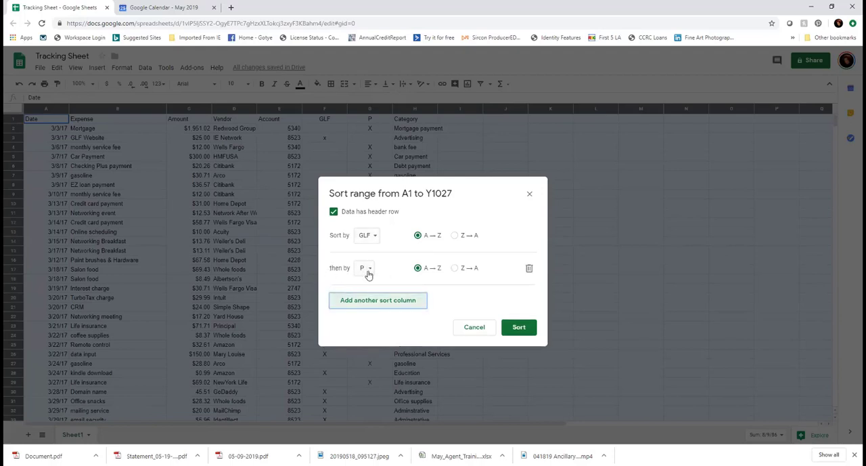
pyautogui.click(396, 304)
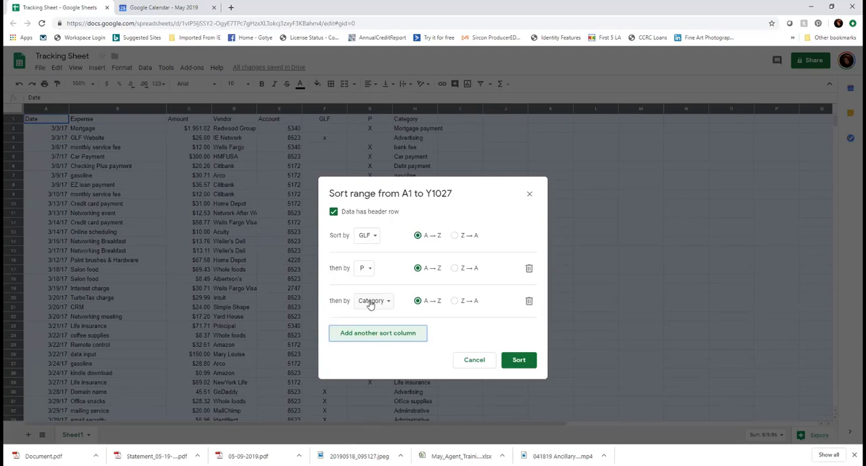
pyautogui.click(382, 332)
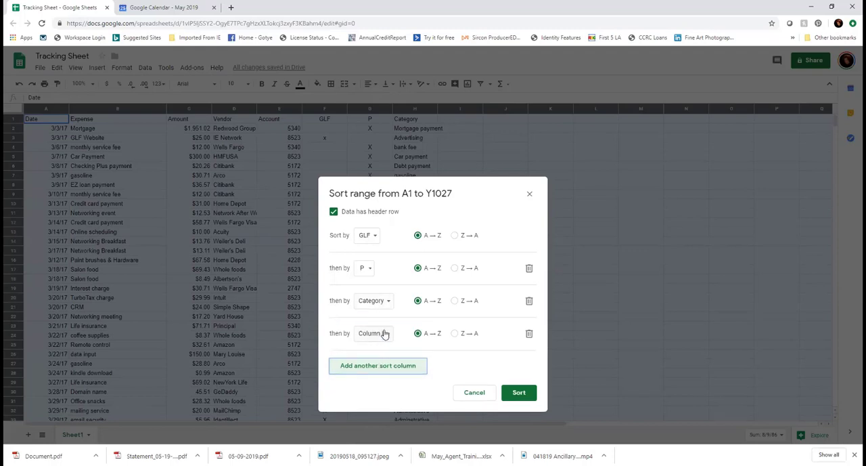
pyautogui.click(386, 335)
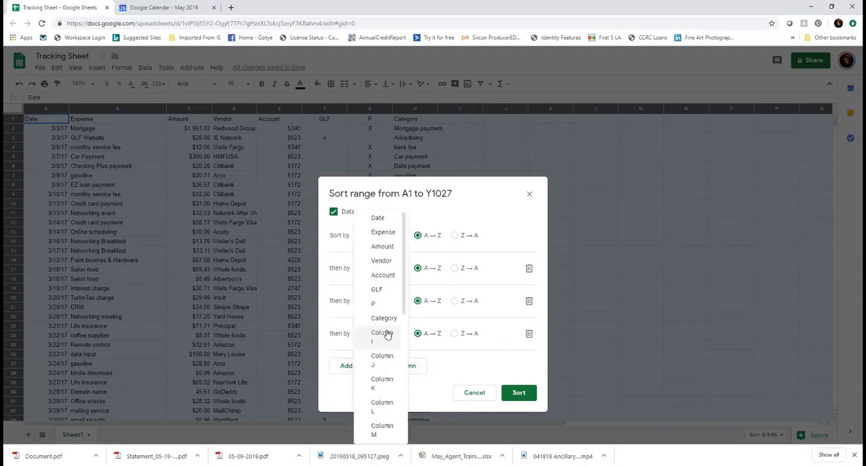
pyautogui.click(383, 233)
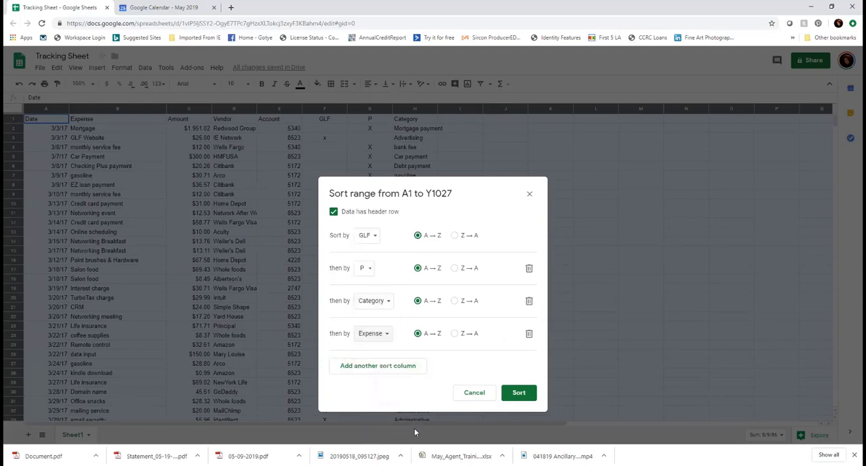
pyautogui.click(518, 396)
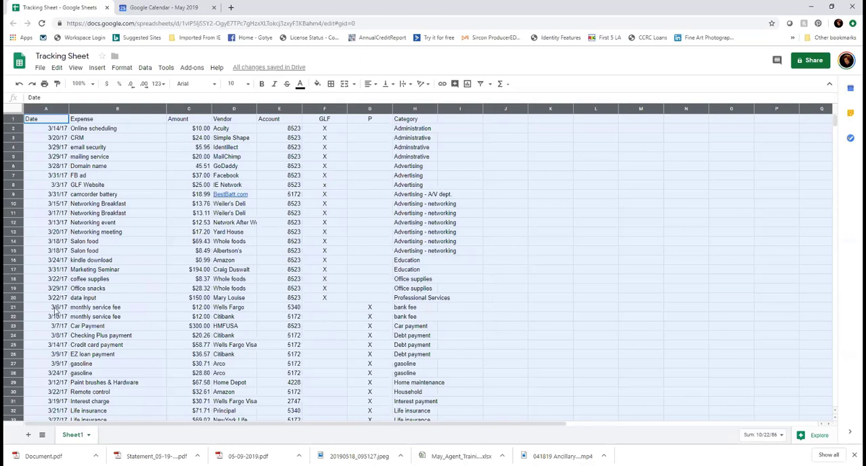
# Insert two blank rows above the first bank fee row, separating the GLF expenses from the P expenses
pyautogui.click(17, 308)
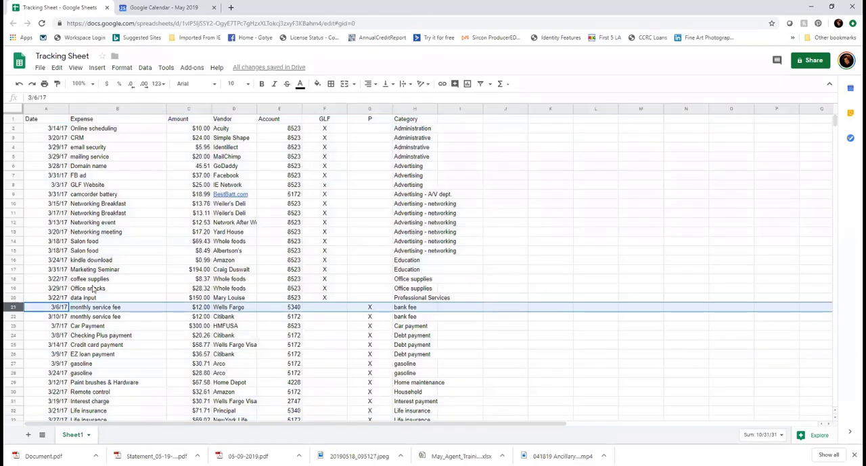
pyautogui.click(97, 67)
pyautogui.click(107, 83)
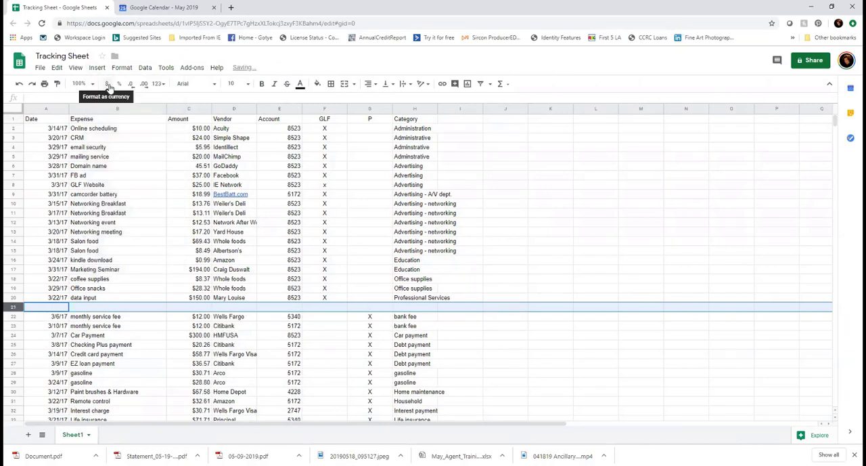
pyautogui.click(97, 67)
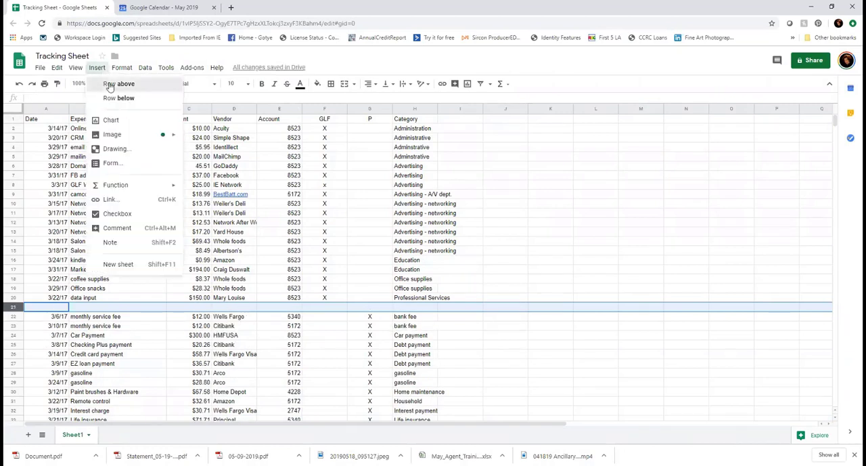
pyautogui.click(108, 84)
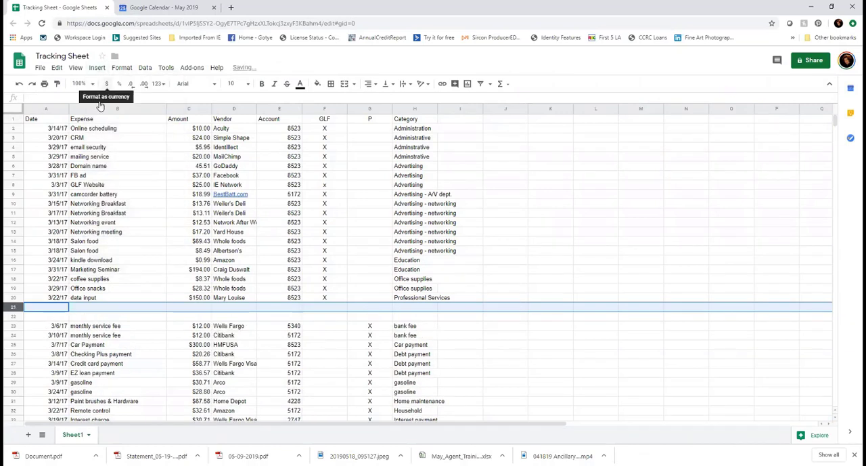
# Fill the blank row 22, directly above the P expenses, with purple as a divider
pyautogui.click(15, 317)
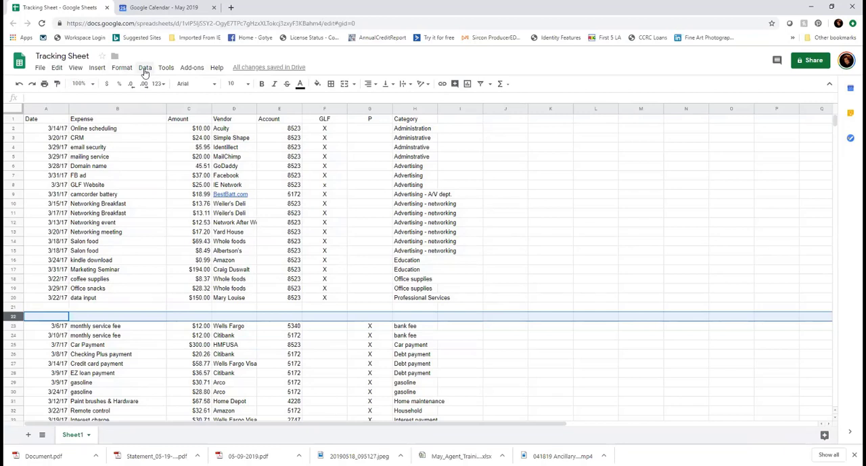
pyautogui.click(317, 84)
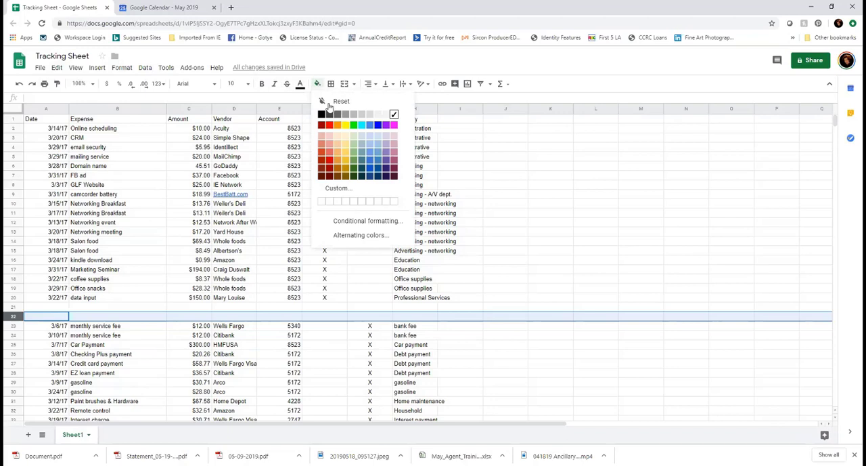
pyautogui.click(385, 125)
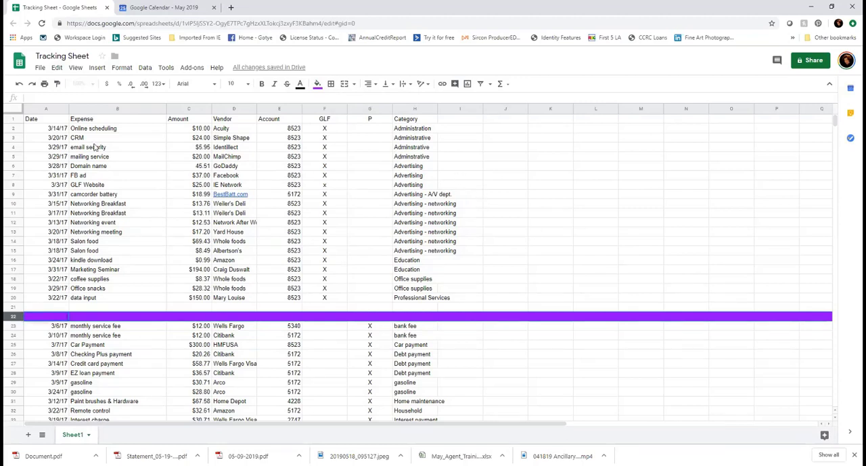
# Insert a blank row above the first Advertising expense and another above the first Education expense
pyautogui.click(14, 170)
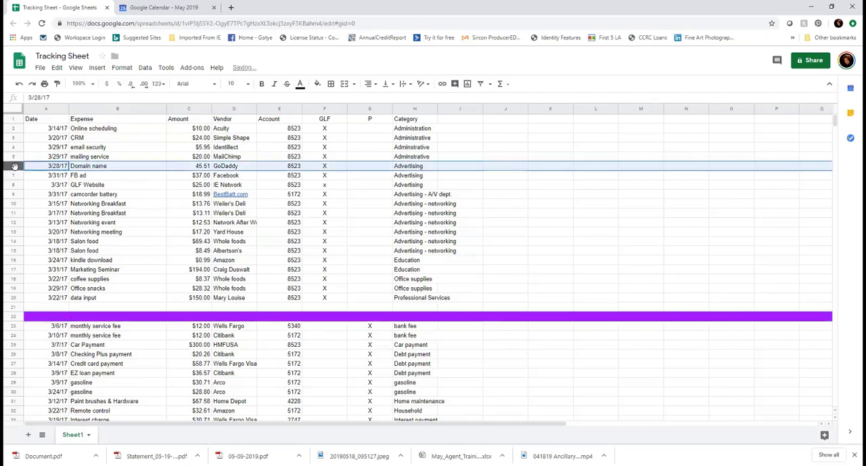
pyautogui.click(97, 67)
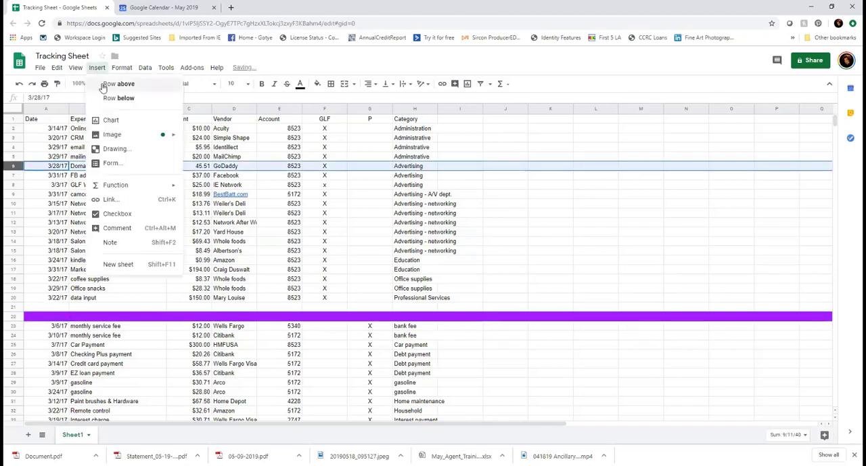
pyautogui.click(114, 84)
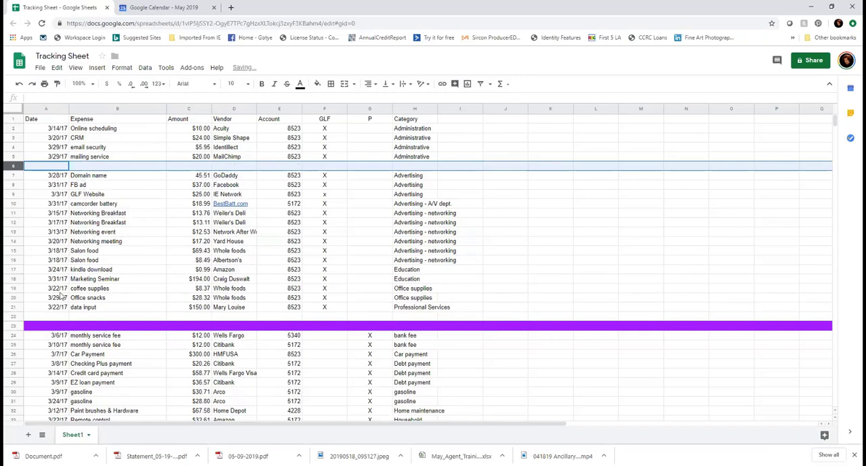
pyautogui.click(15, 269)
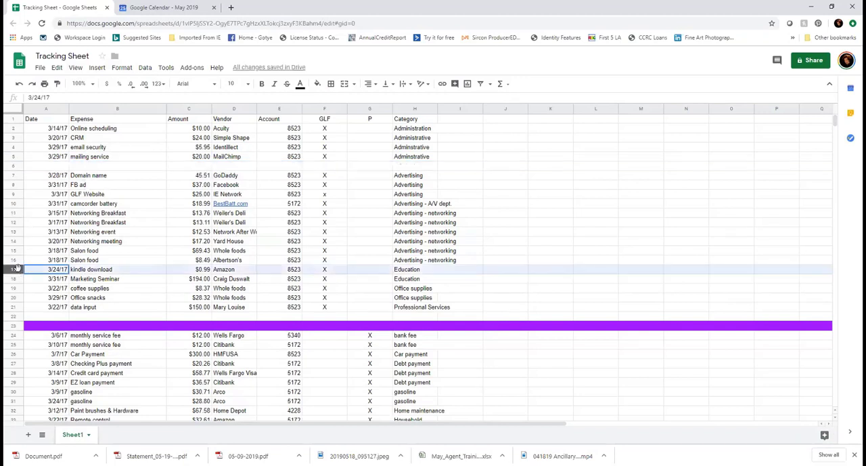
pyautogui.click(97, 68)
pyautogui.click(115, 84)
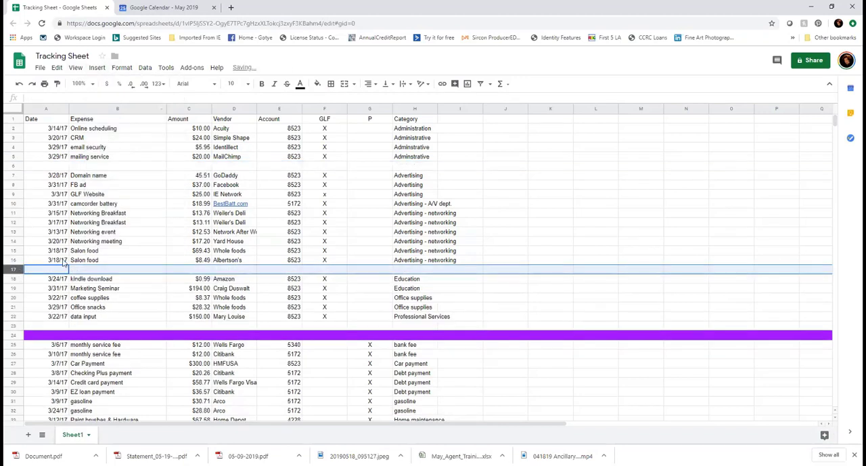
# Insert a blank row above the first Office supplies expense and another above the Professional Services expense
pyautogui.click(12, 294)
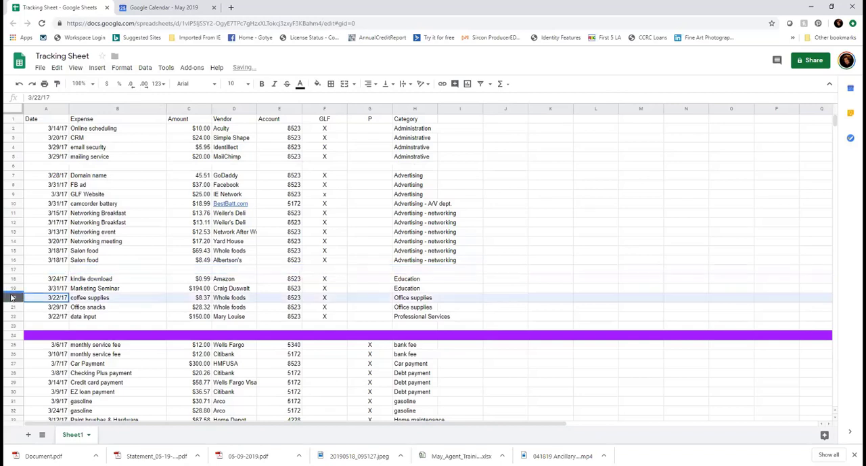
pyautogui.click(97, 68)
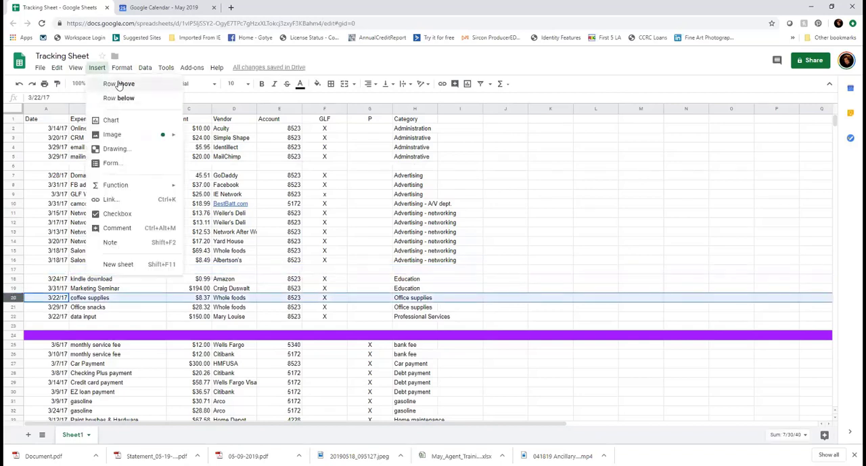
pyautogui.click(119, 84)
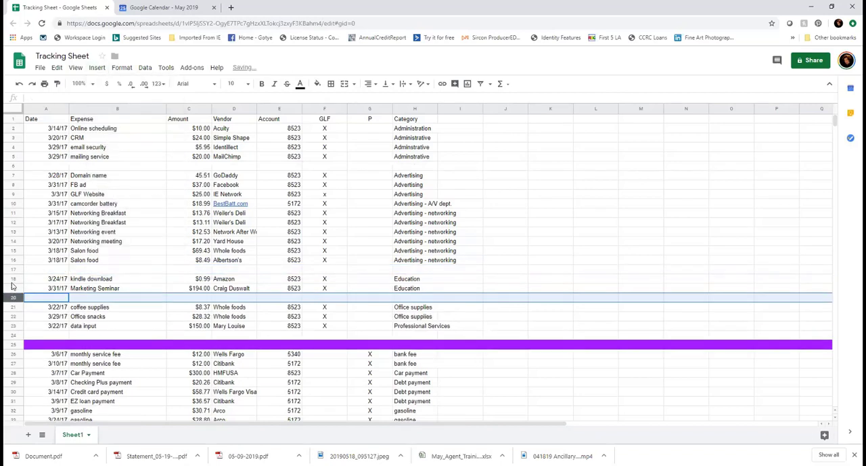
pyautogui.click(13, 326)
pyautogui.click(101, 69)
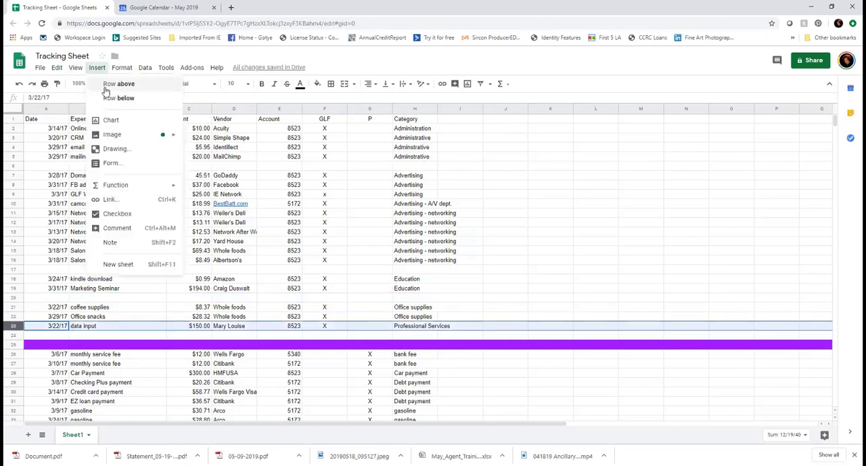
pyautogui.click(112, 85)
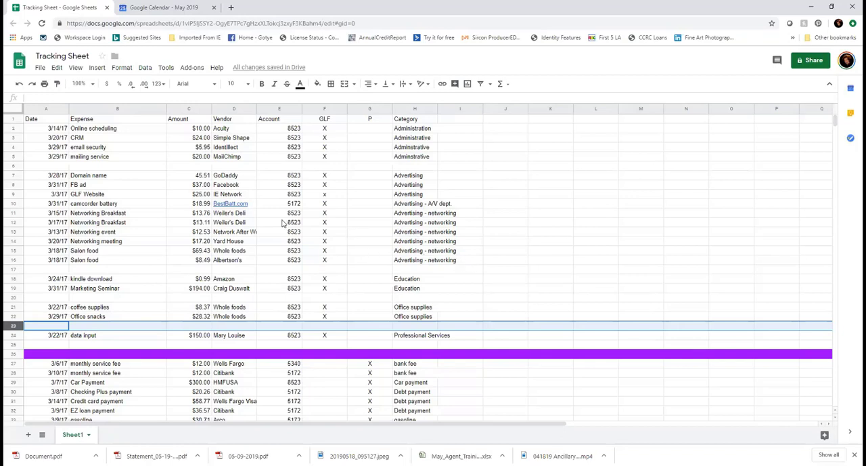
# Total the administration amounts in C2:C5 with a SUM formula in cell C6
pyautogui.click(204, 168)
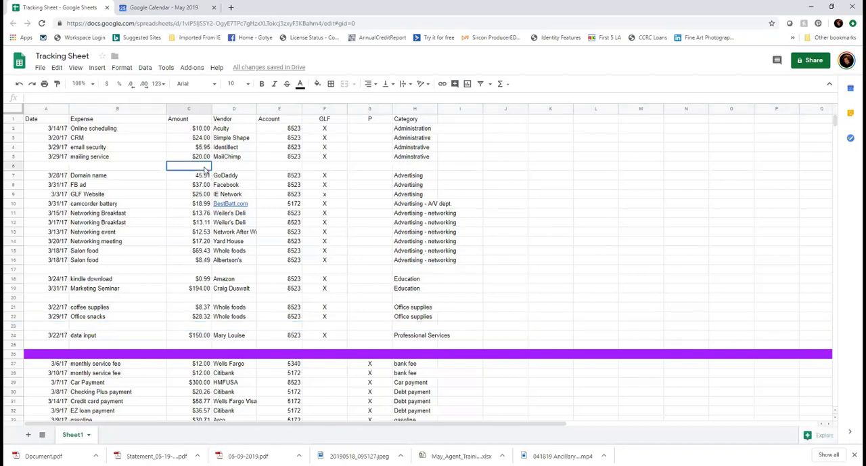
pyautogui.moveTo(205, 167)
pyautogui.mouseDown()
pyautogui.moveTo(207, 140)
pyautogui.moveTo(208, 165)
pyautogui.moveTo(205, 155)
pyautogui.mouseUp()
pyautogui.press('Return')
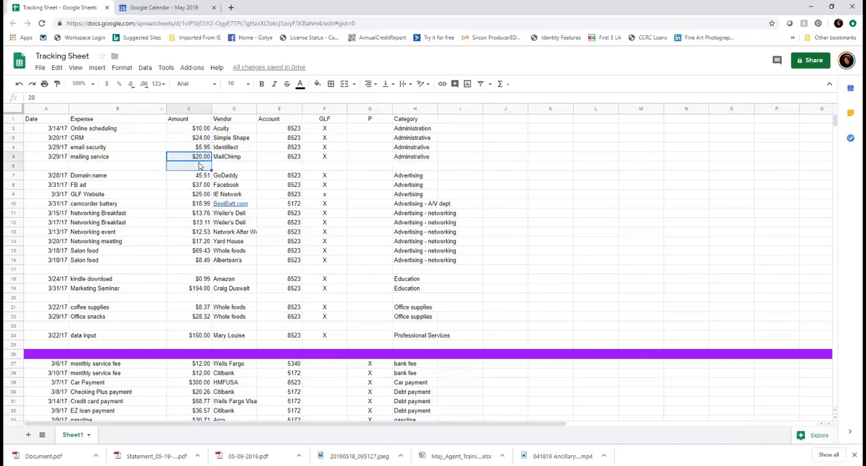
pyautogui.click(201, 157)
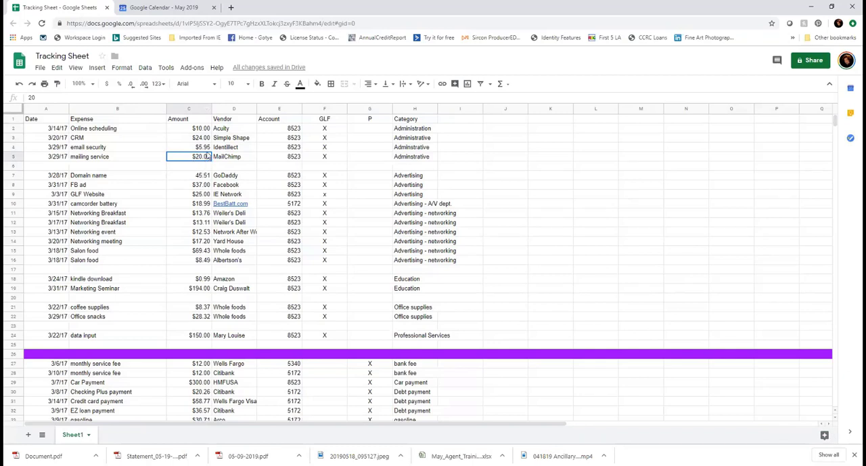
pyautogui.moveTo(208, 156); pyautogui.dragTo(208, 133)
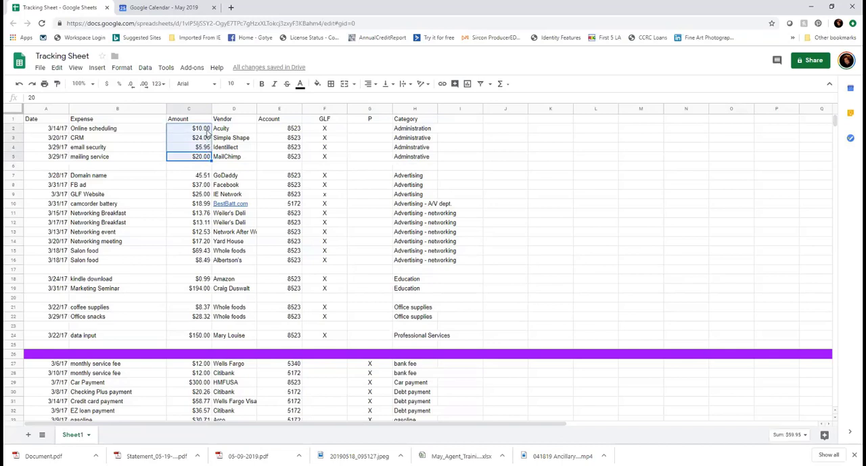
pyautogui.click(501, 84)
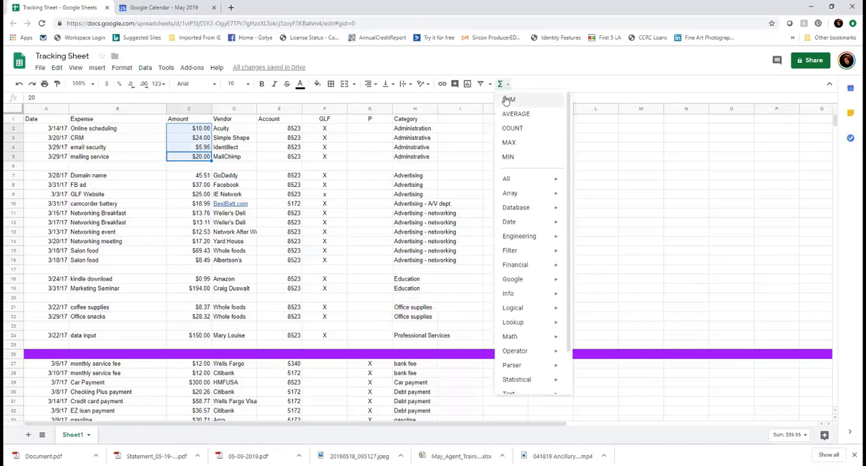
pyautogui.click(507, 102)
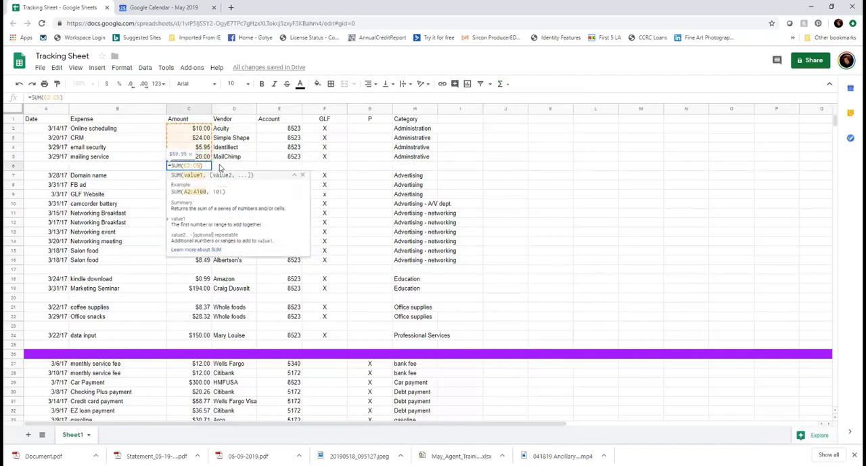
pyautogui.click(220, 167)
pyautogui.click(206, 168)
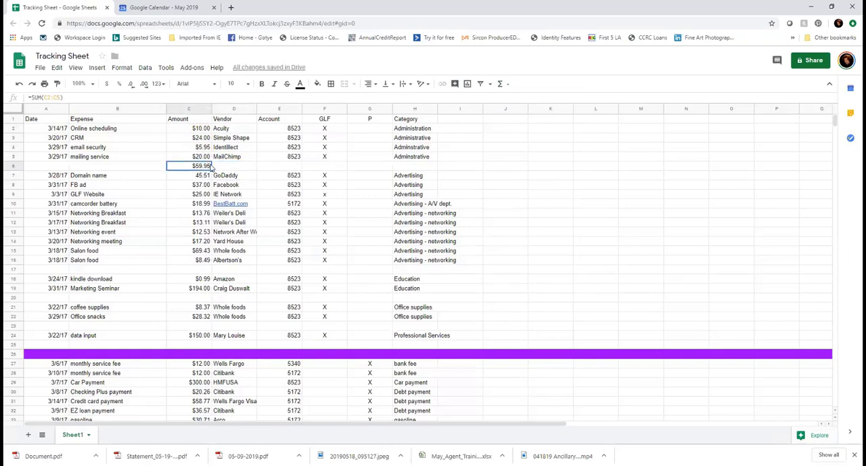
# Move the administration subtotal from C6 to cell I5, beside the last administration expense
pyautogui.moveTo(214, 168); pyautogui.dragTo(454, 161)
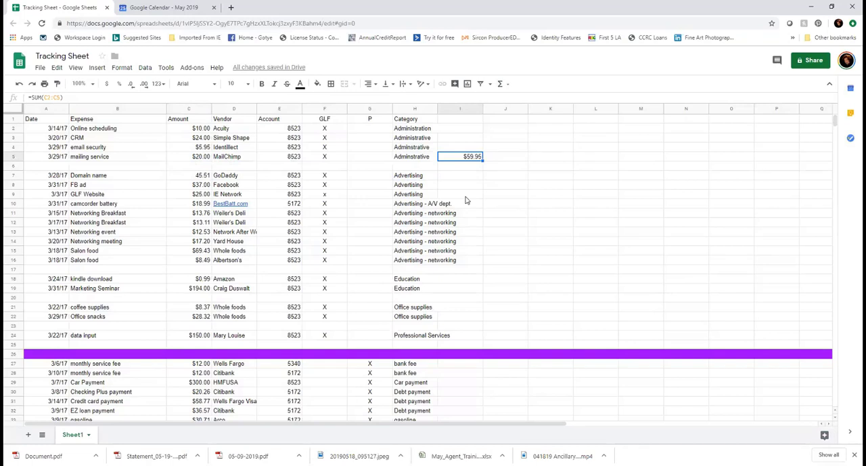
# Total the Advertising amounts in C7:C16 with a SUM formula and move the subtotal to cell I16
pyautogui.click(200, 263)
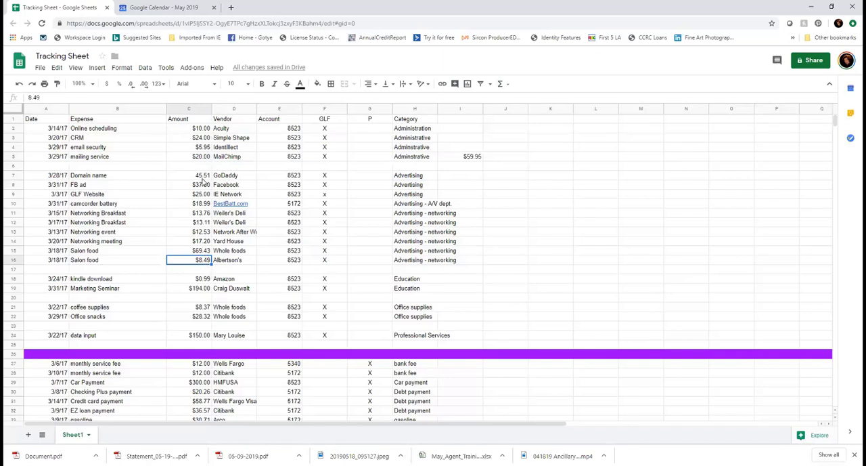
pyautogui.moveTo(205, 260); pyautogui.dragTo(207, 177)
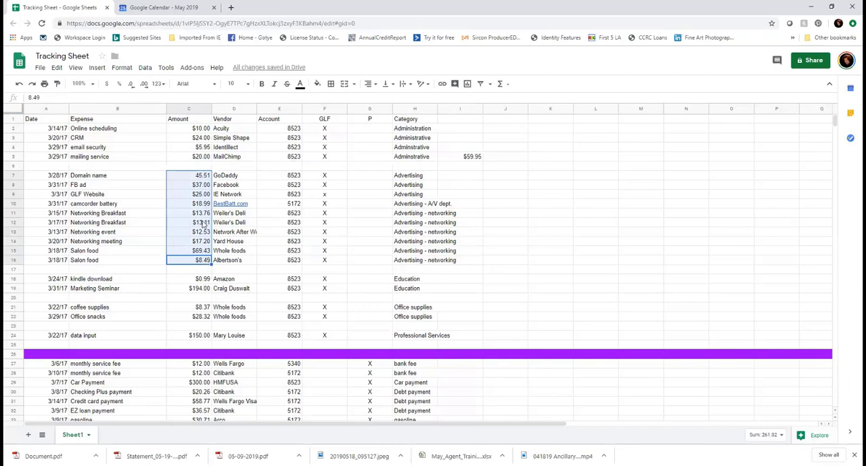
pyautogui.click(501, 84)
pyautogui.click(508, 102)
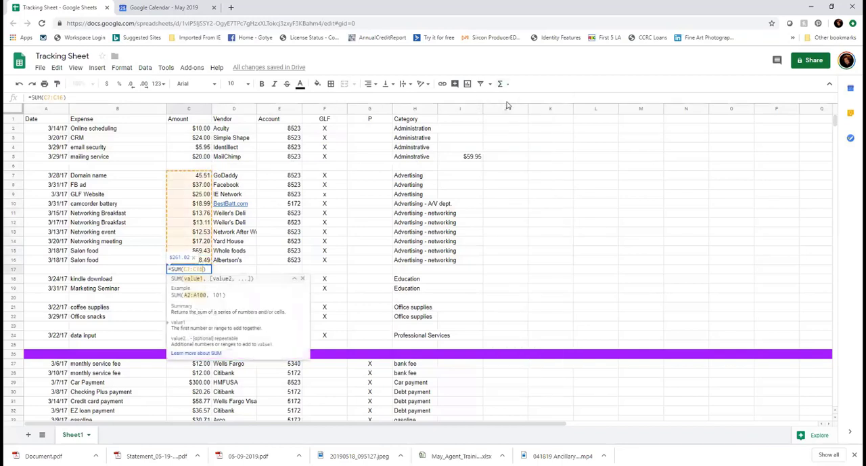
pyautogui.press('Return')
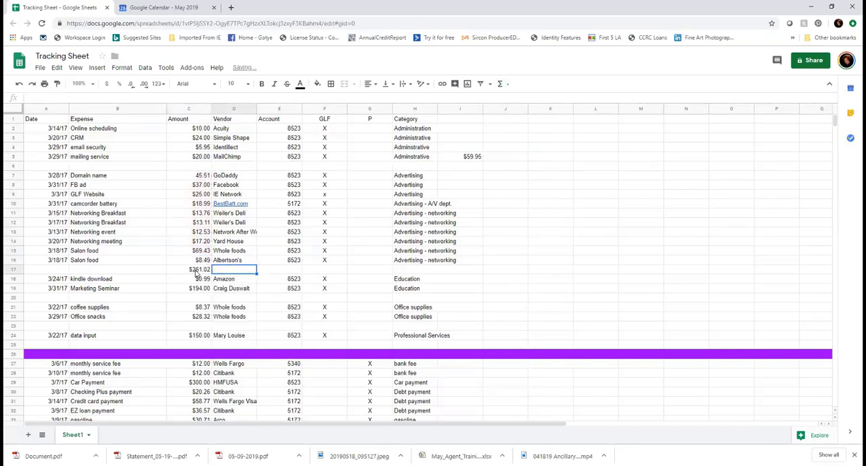
pyautogui.click(196, 271)
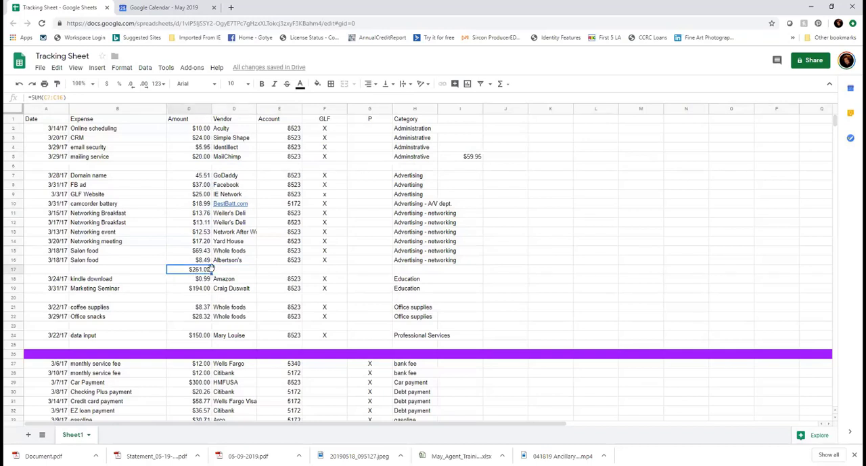
pyautogui.moveTo(211, 269); pyautogui.dragTo(476, 271)
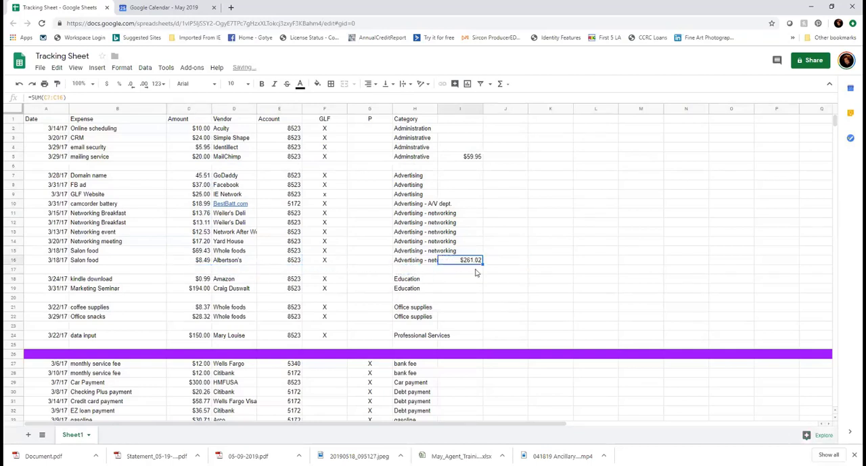
# Total the Education amounts in C18:C19 with a SUM formula and move the subtotal to cell I19
pyautogui.click(204, 298)
pyautogui.moveTo(204, 299); pyautogui.dragTo(206, 279)
pyautogui.click(207, 290)
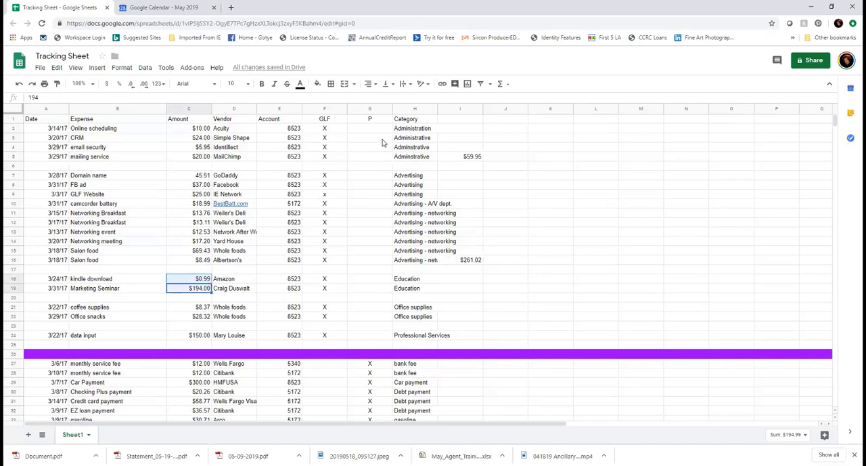
pyautogui.click(503, 83)
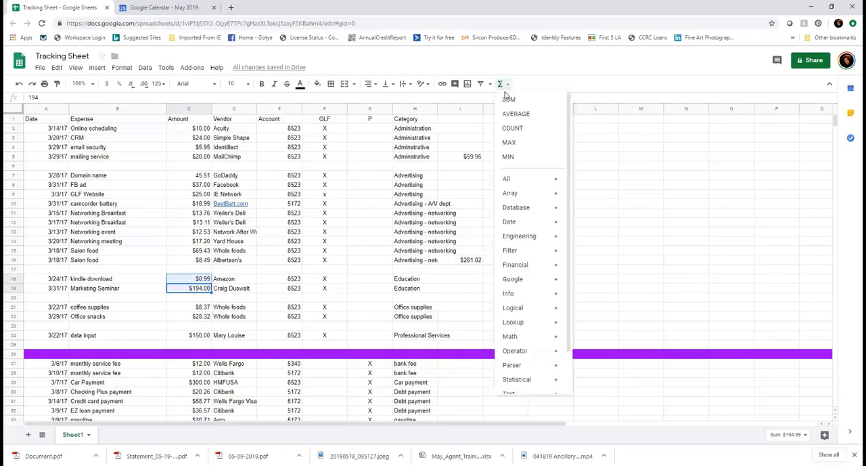
pyautogui.click(508, 100)
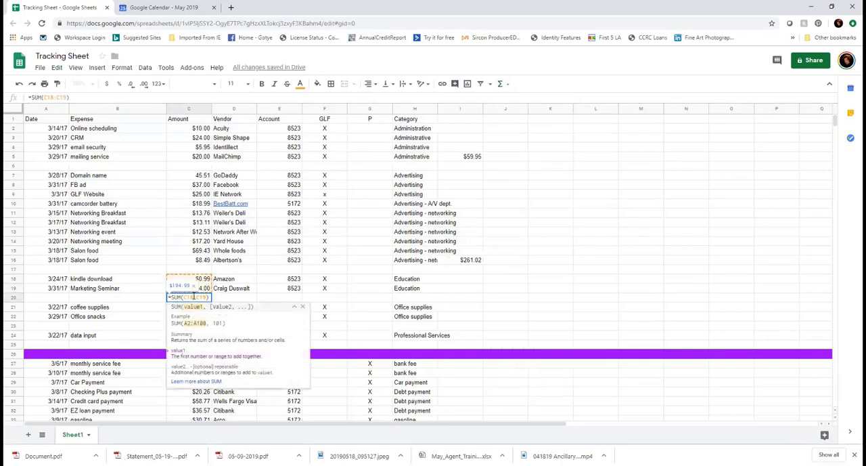
pyautogui.press('Return')
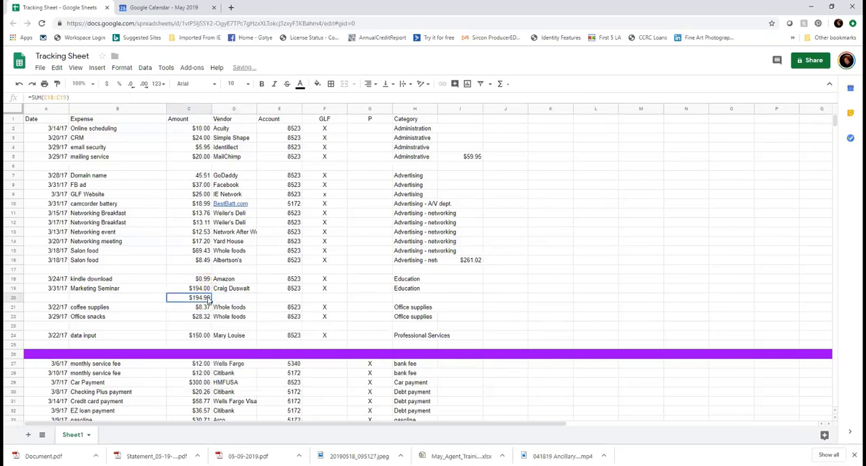
pyautogui.moveTo(212, 300); pyautogui.dragTo(460, 290)
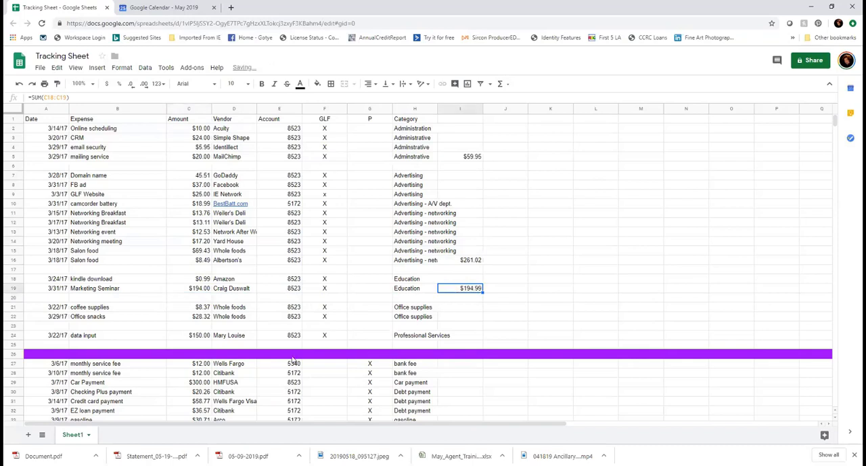
# Try to total the Office supplies amounts using the range C21:C23 in a SUM formula, and undo the entry
pyautogui.click(203, 327)
pyautogui.moveTo(204, 327); pyautogui.dragTo(200, 308)
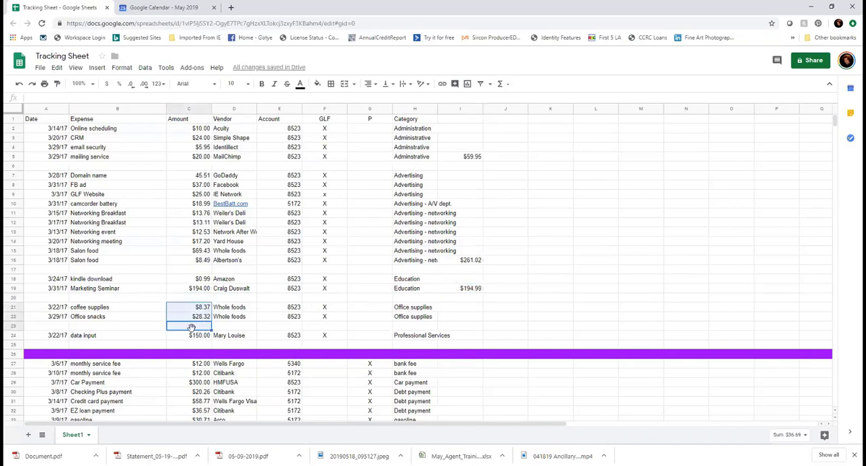
pyautogui.click(500, 84)
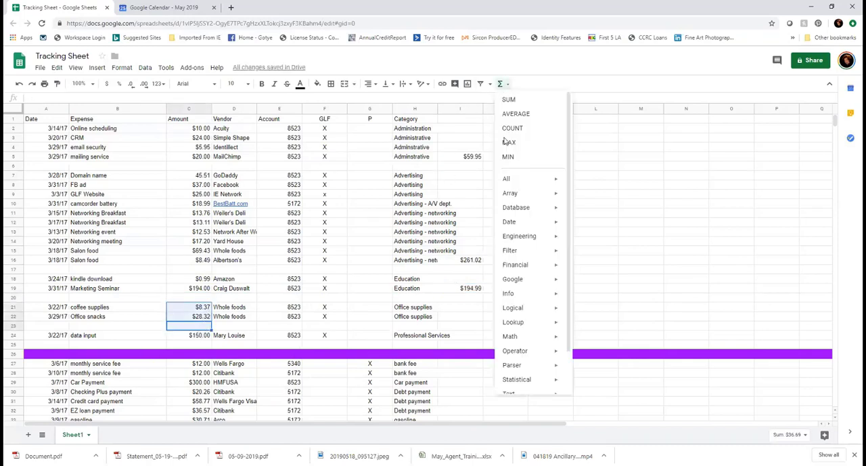
pyautogui.click(519, 100)
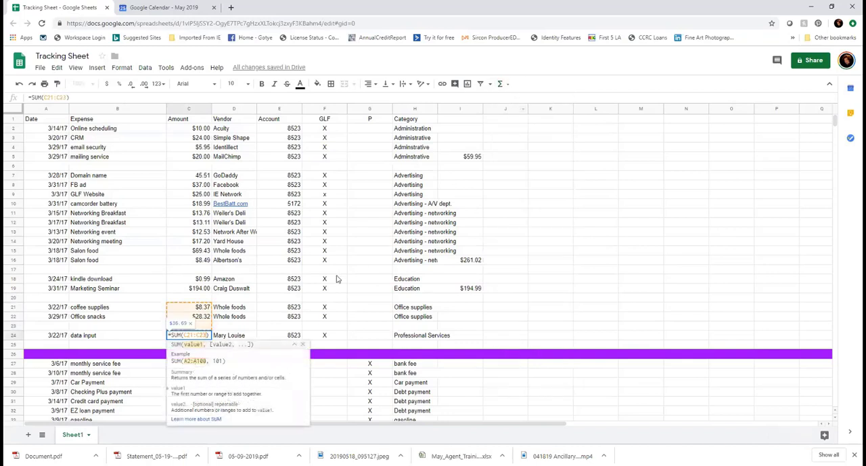
pyautogui.click(226, 327)
pyautogui.click(203, 328)
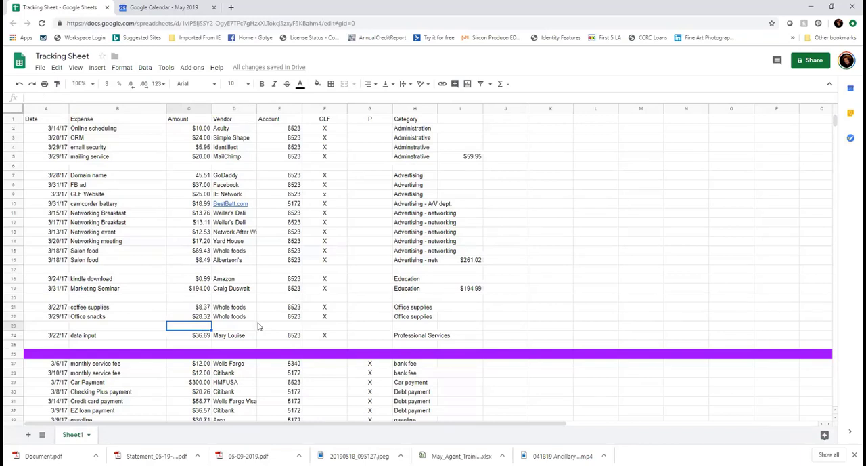
pyautogui.click(19, 84)
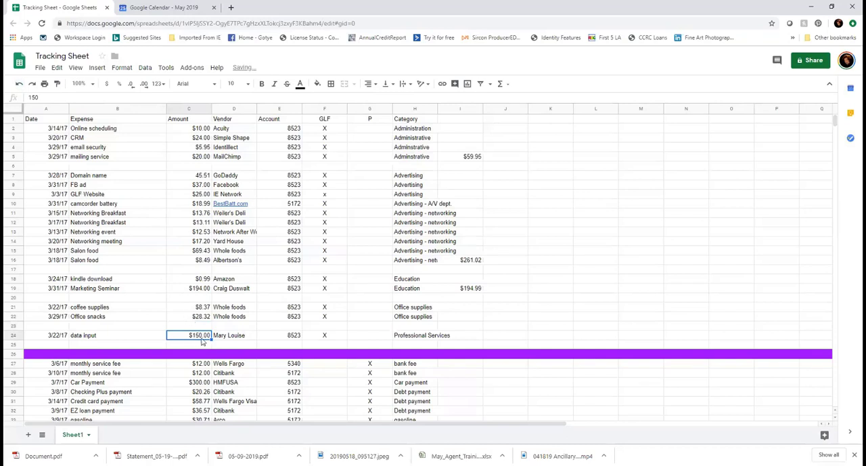
pyautogui.click(201, 328)
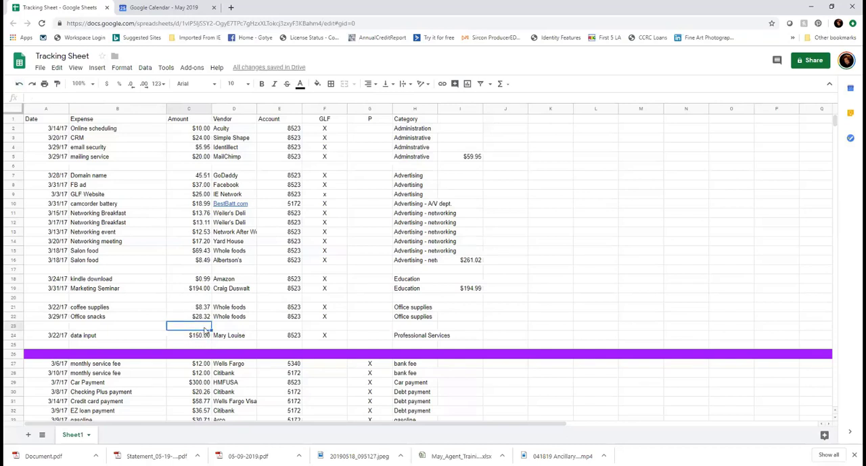
pyautogui.moveTo(205, 330); pyautogui.dragTo(194, 309)
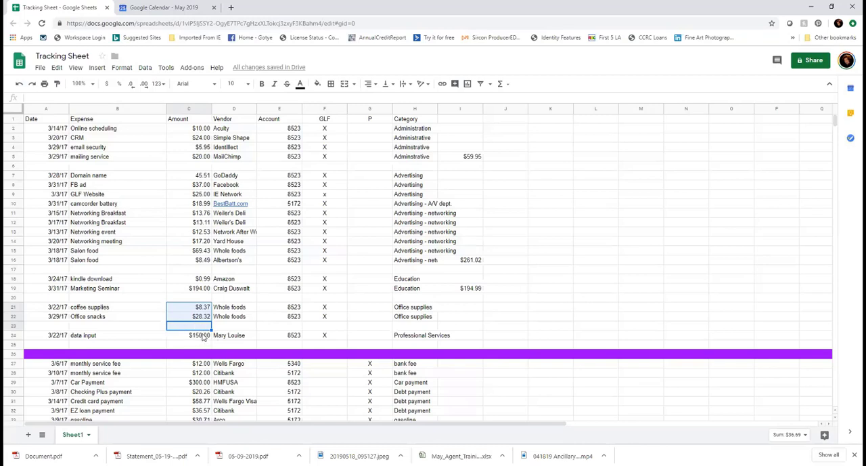
pyautogui.click(221, 327)
# Total the Office supplies amounts in C21:C22 with a SUM formula and move the subtotal to cell I22
pyautogui.moveTo(199, 317); pyautogui.dragTo(205, 311)
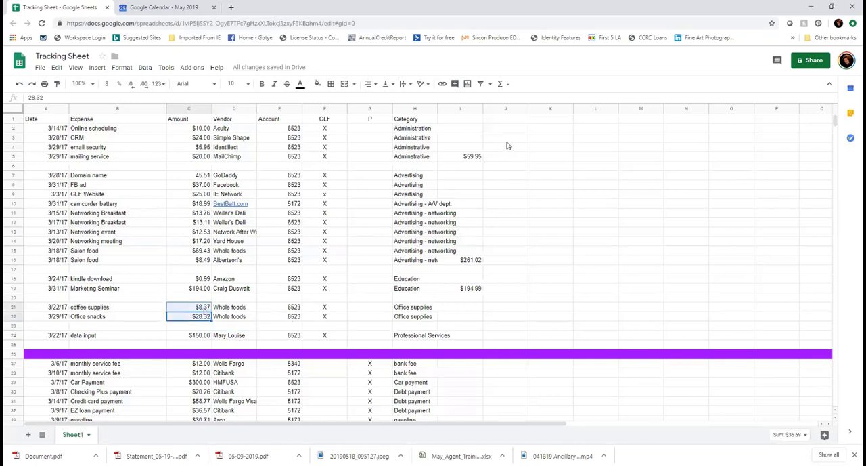
pyautogui.click(499, 84)
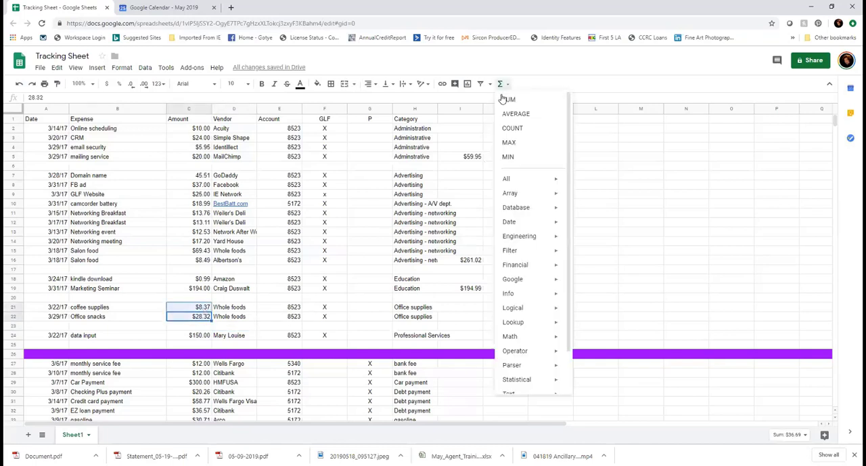
pyautogui.click(509, 100)
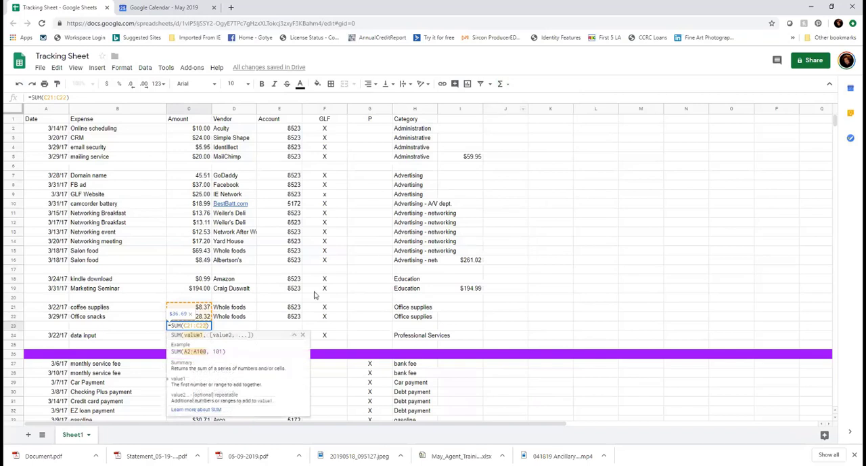
pyautogui.click(241, 319)
pyautogui.click(202, 319)
pyautogui.click(202, 325)
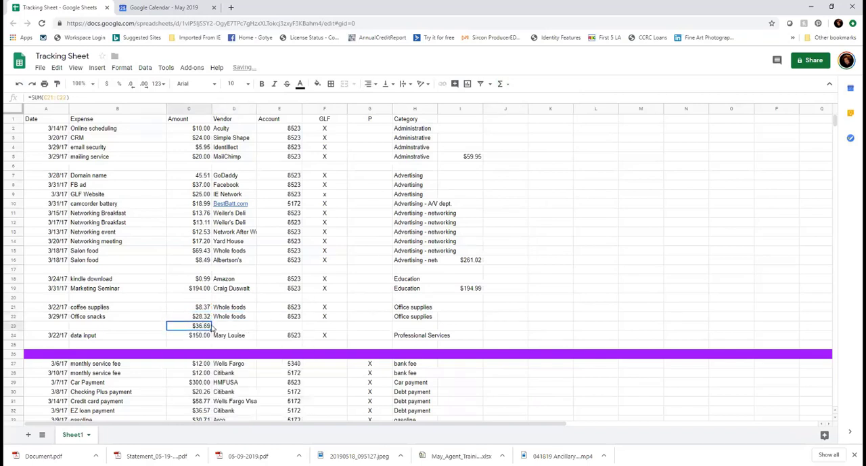
pyautogui.moveTo(212, 327); pyautogui.dragTo(457, 321)
# Copy the Professional Services amount from C24 into cell I24 as that category's subtotal
pyautogui.click(200, 335)
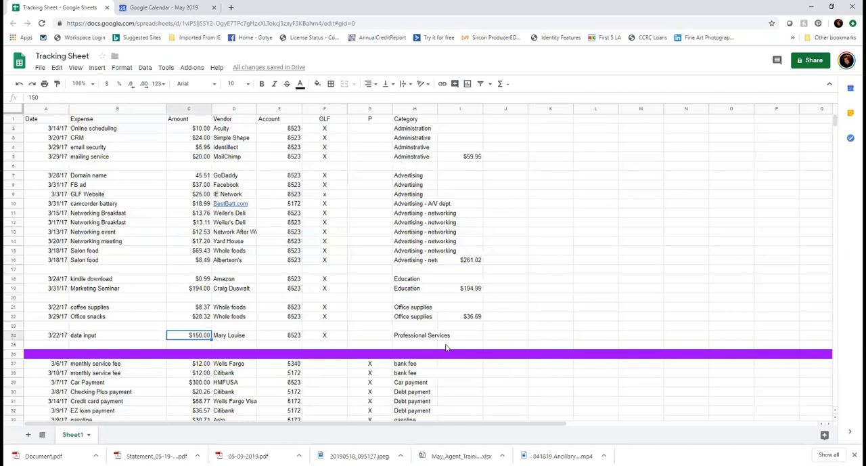
pyautogui.hotkey('ctrl', 'c')
pyautogui.click(477, 338)
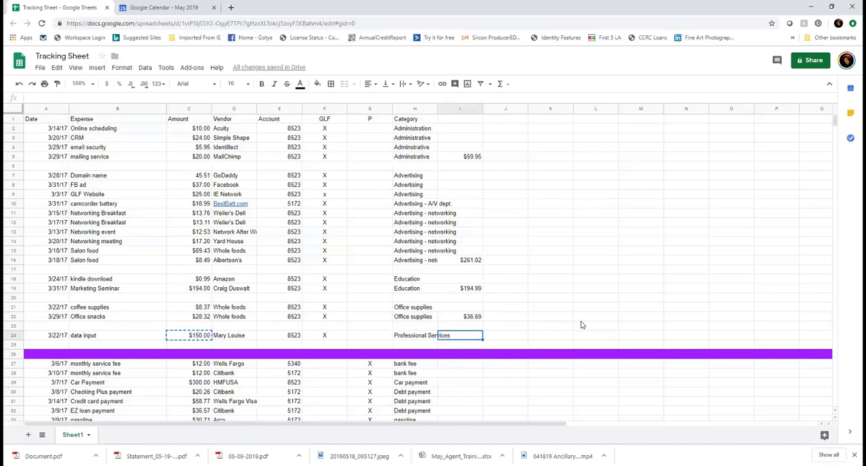
pyautogui.hotkey('ctrl', 'v')
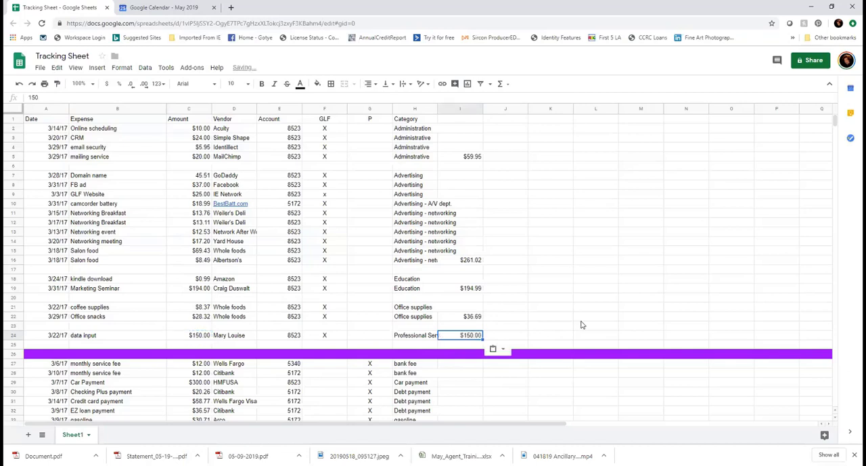
pyautogui.click(537, 336)
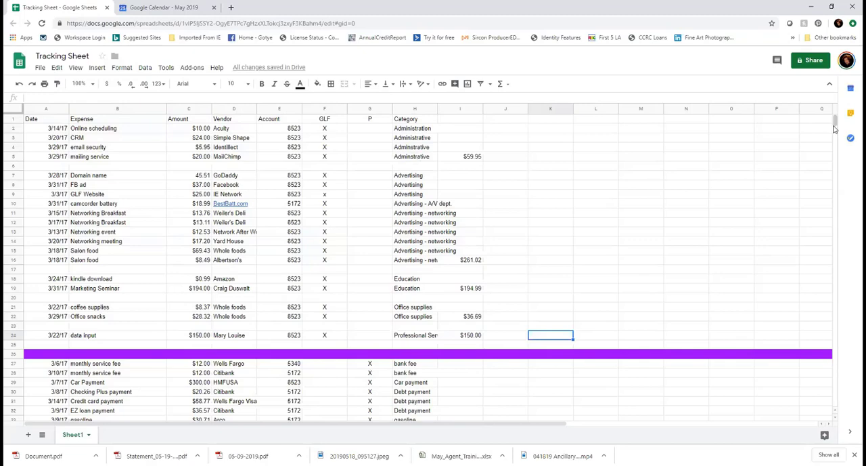
# Create a new blank spreadsheet and title it "Spending Analysis - Business"
pyautogui.scroll(-5, 835, 137)
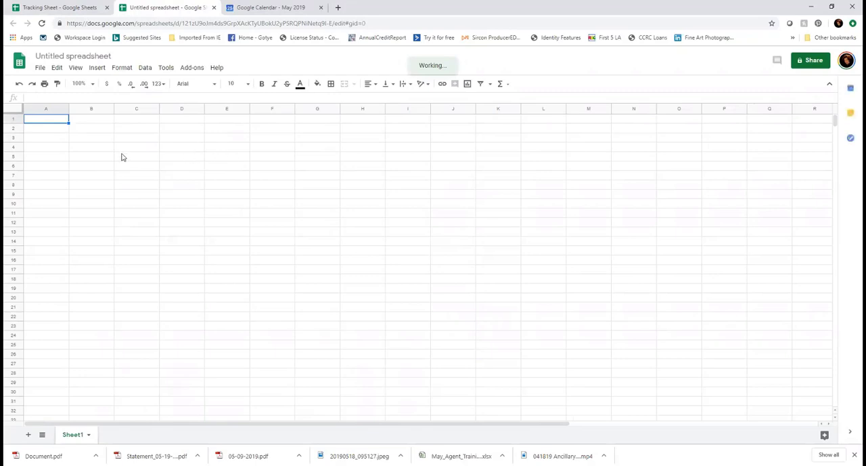
pyautogui.click(63, 58)
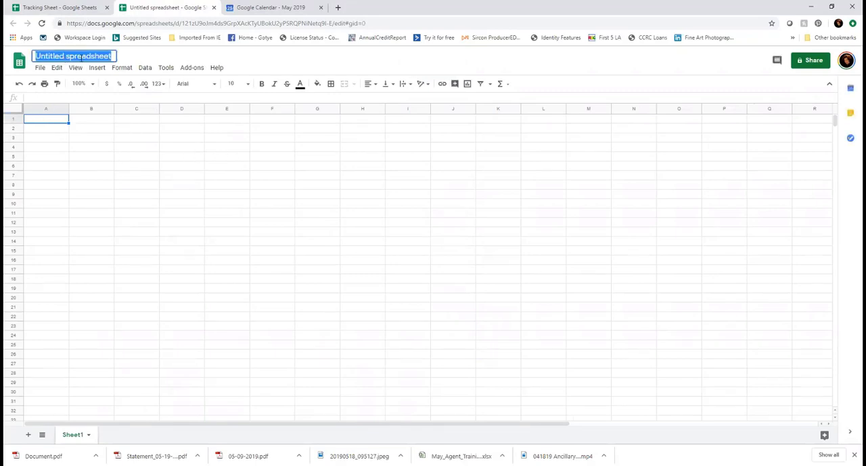
pyautogui.write('Spe')
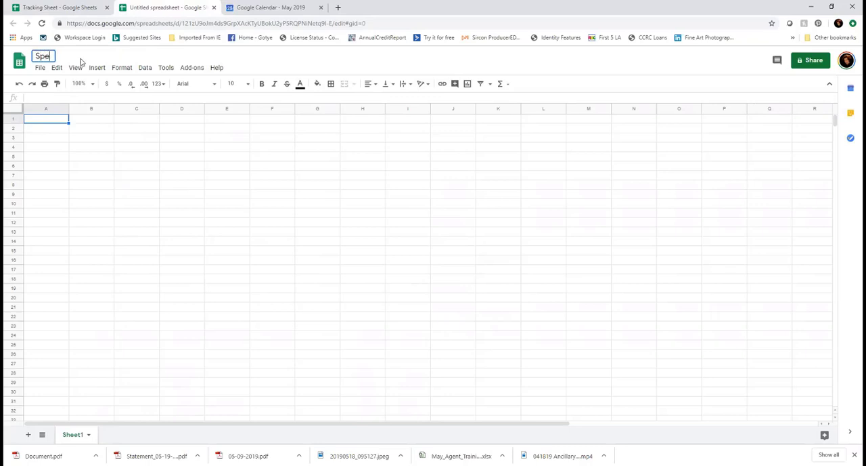
pyautogui.write('nding Analy')
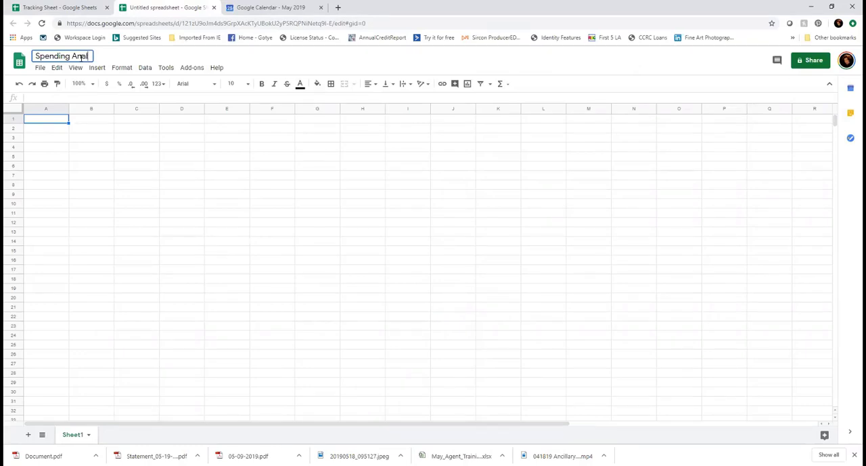
pyautogui.write('sis - Business')
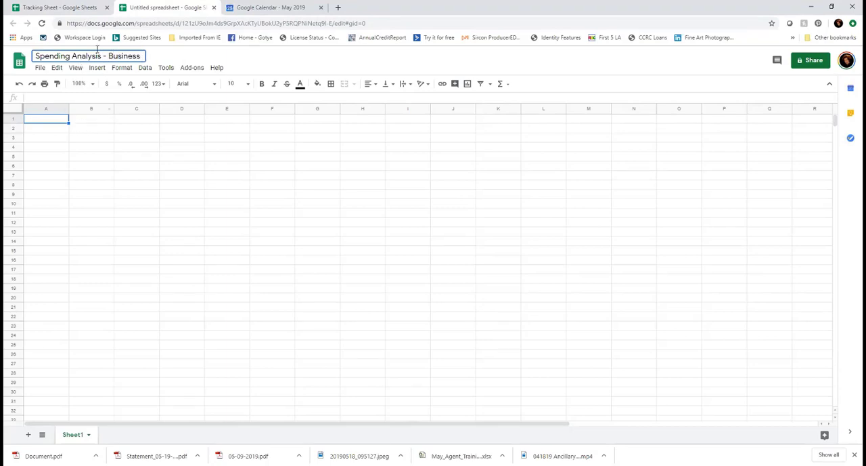
# Copy the Administration category from cell H2 of the Tracking Sheet into cell A1 of Spending Analysis - Business
pyautogui.click(93, 9)
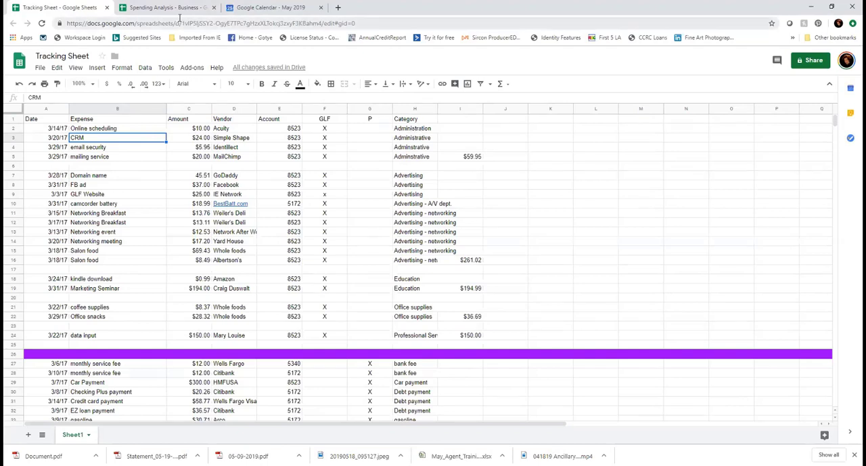
pyautogui.click(417, 130)
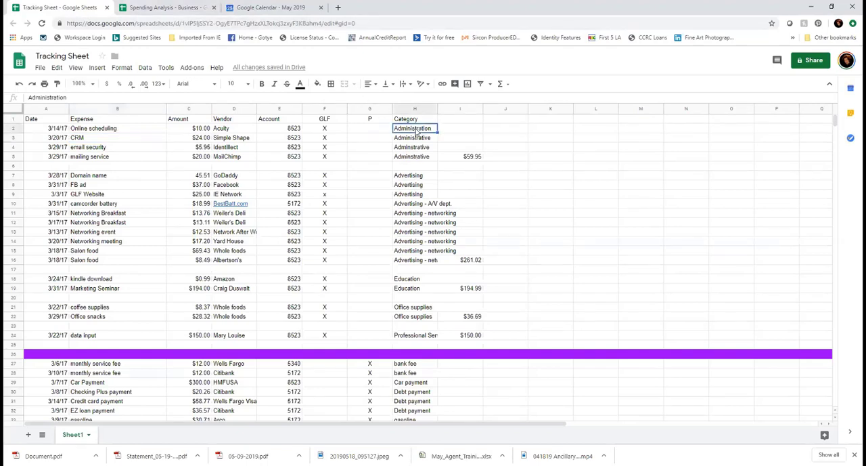
pyautogui.click(178, 8)
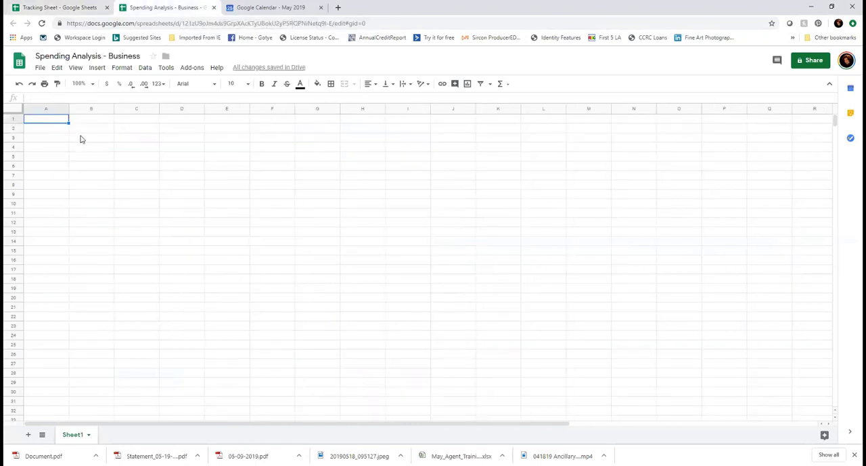
pyautogui.hotkey('ctrl', 'v')
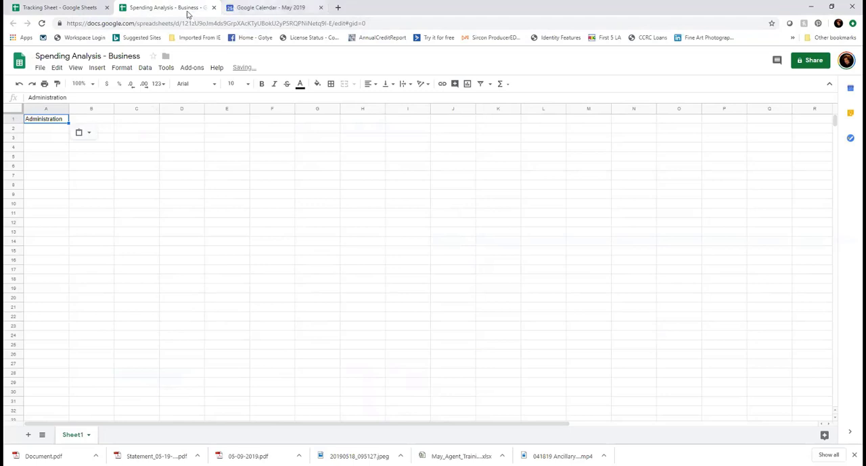
# Copy the Advertising category from cell H7 of the Tracking Sheet into cell A2 of Spending Analysis - Business
pyautogui.click(61, 8)
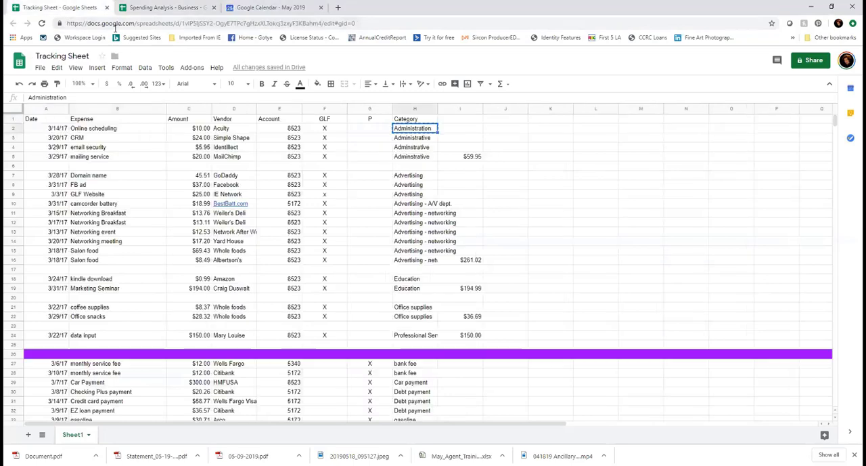
pyautogui.click(416, 177)
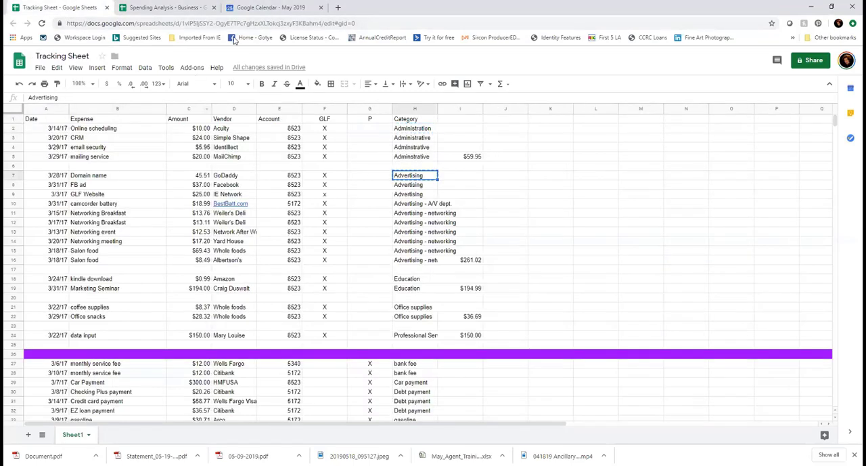
pyautogui.click(184, 8)
pyautogui.click(38, 132)
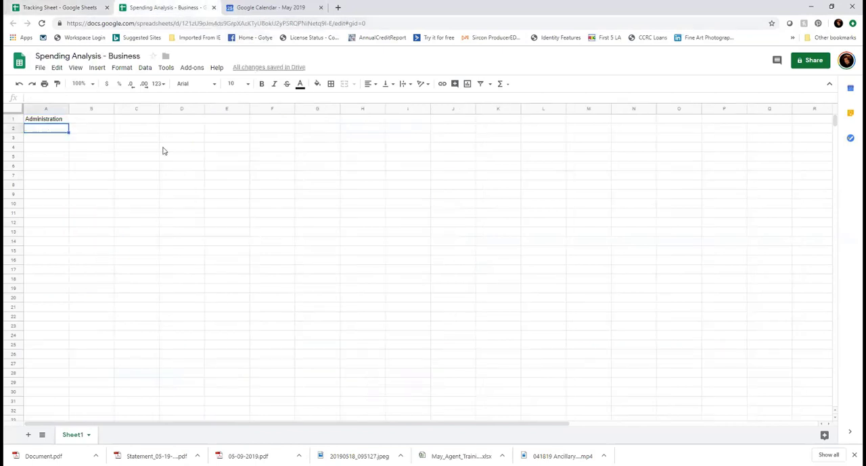
pyautogui.hotkey('ctrl', 'v')
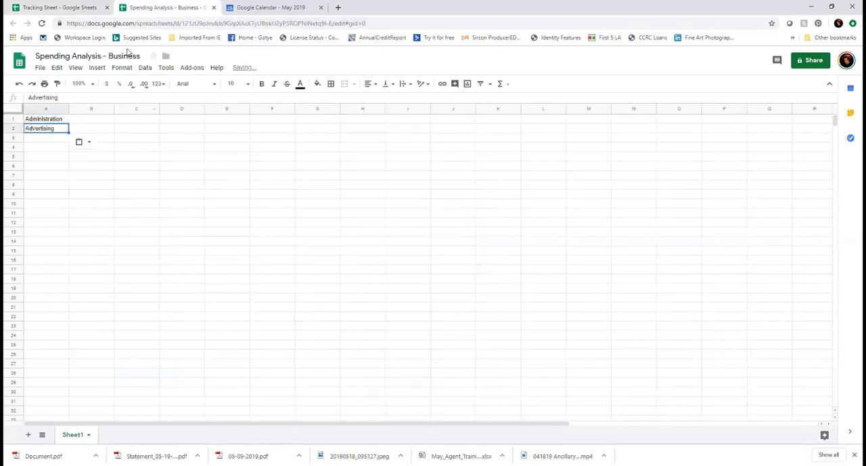
# Copy the Education category from cell H18 of the Tracking Sheet into cell A3 of Spending Analysis - Business
pyautogui.click(95, 8)
pyautogui.click(407, 279)
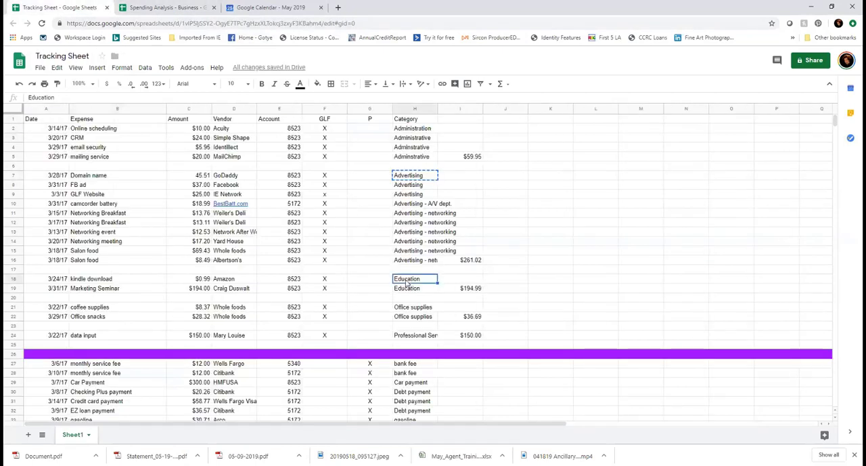
pyautogui.hotkey('ctrl', 'c')
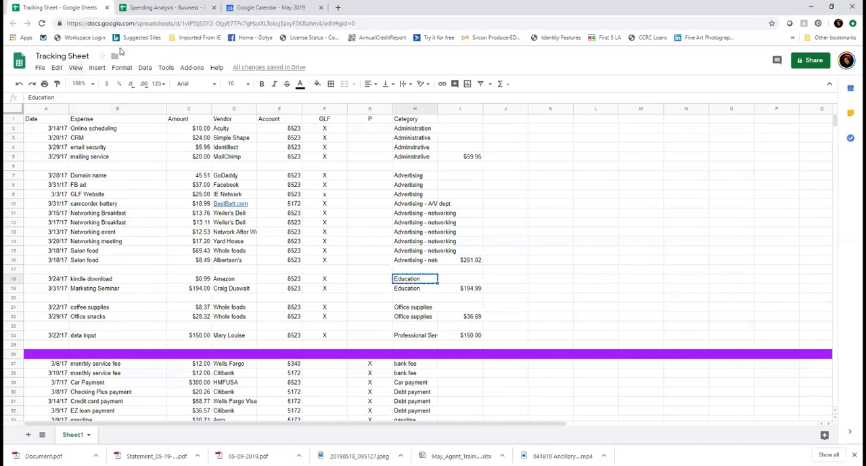
pyautogui.click(152, 8)
pyautogui.click(45, 139)
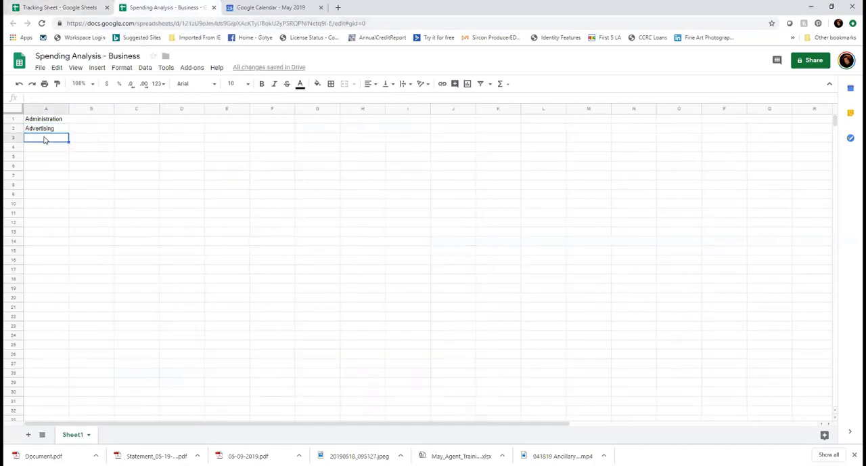
pyautogui.hotkey('ctrl', 'v')
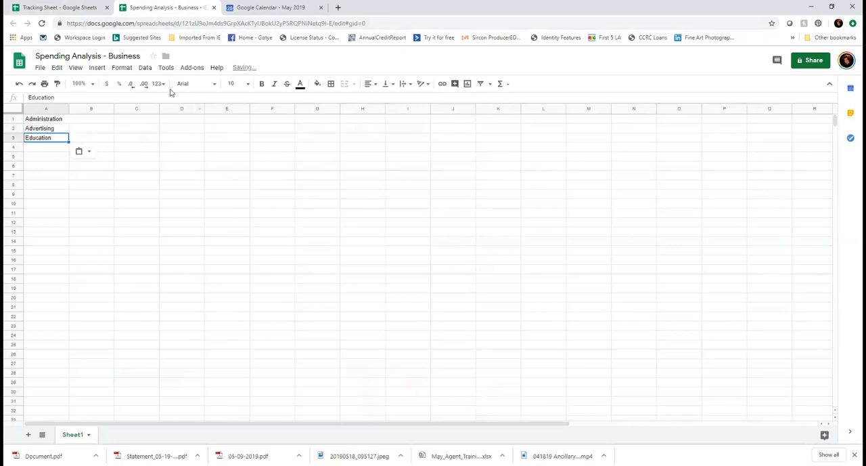
# Copy the Office supplies category from cell H21 of the Tracking Sheet into cell A4 of Spending Analysis - Business
pyautogui.click(94, 7)
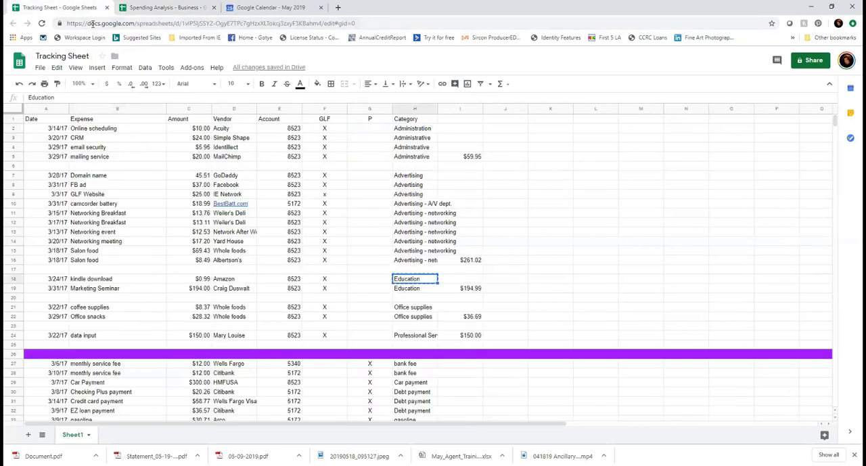
pyautogui.click(408, 310)
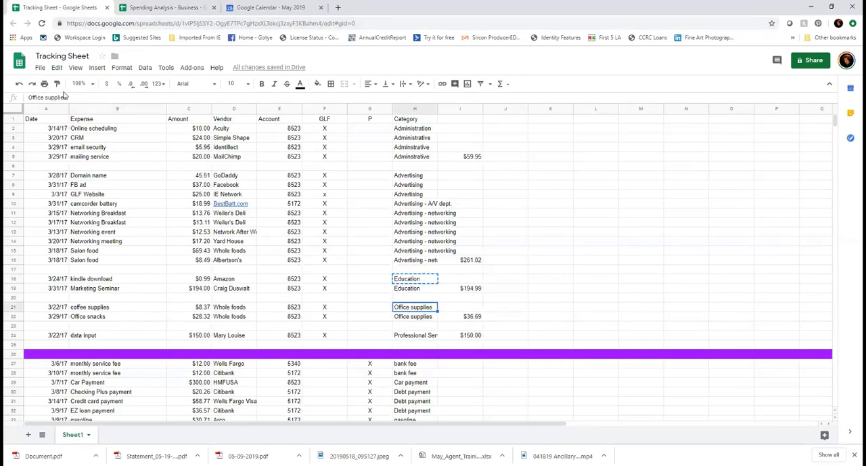
pyautogui.hotkey('ctrl', 'c')
pyautogui.click(149, 12)
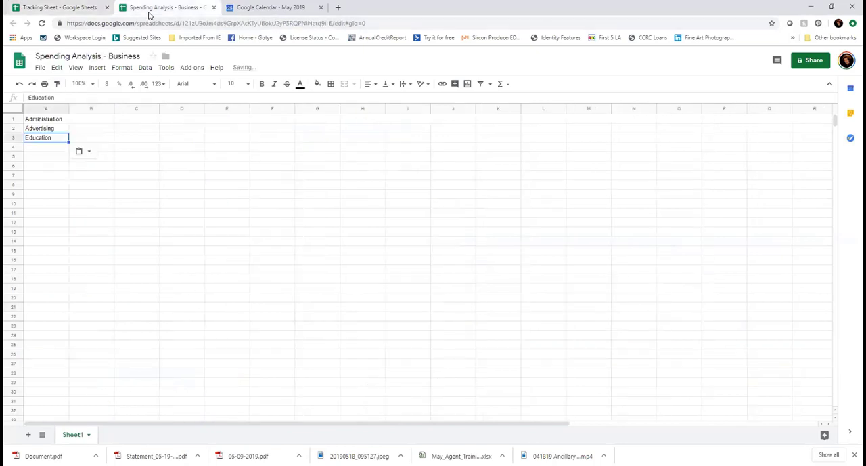
pyautogui.click(49, 147)
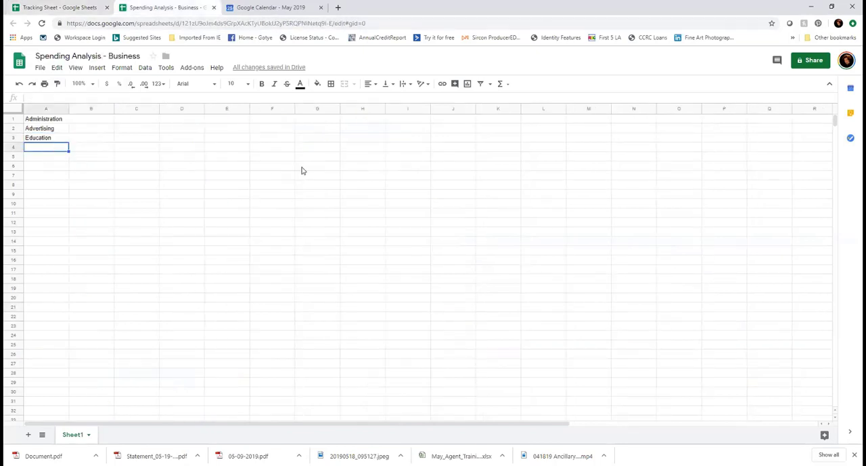
pyautogui.hotkey('ctrl', 'v')
# Copy the Professional Services category from Tracking Sheet cell H24 into A5 of Spending Analysis - Business and fit column A's width to its contents
pyautogui.click(60, 7)
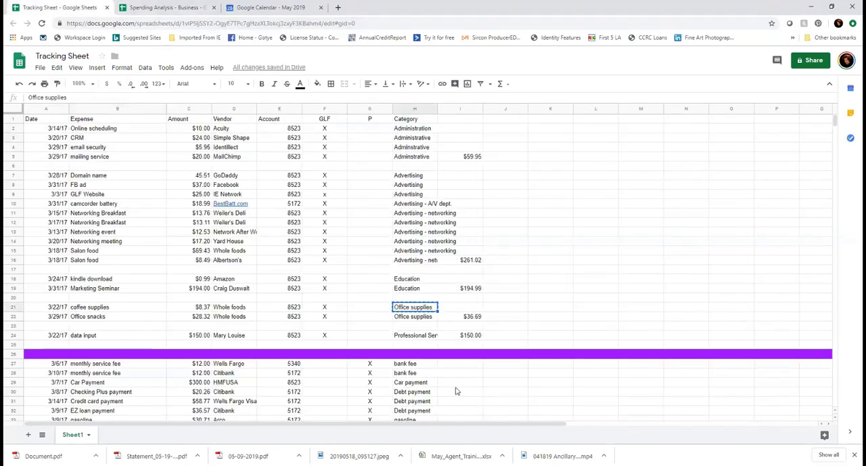
pyautogui.click(418, 337)
pyautogui.hotkey('ctrl', 'c')
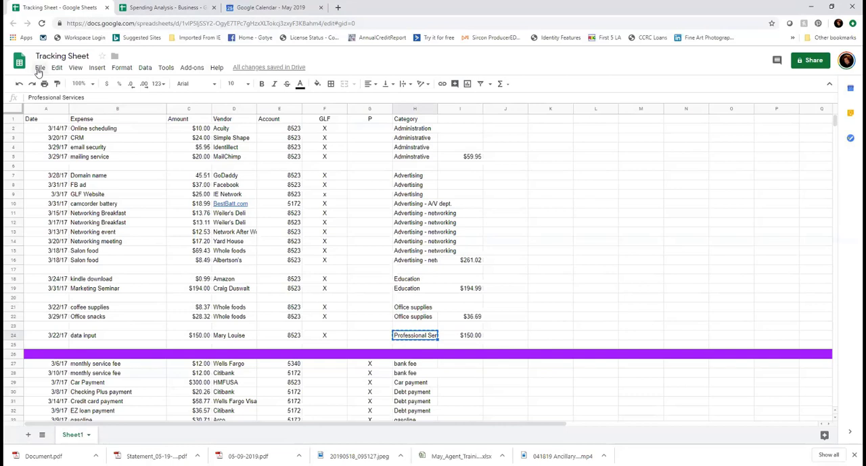
pyautogui.click(166, 8)
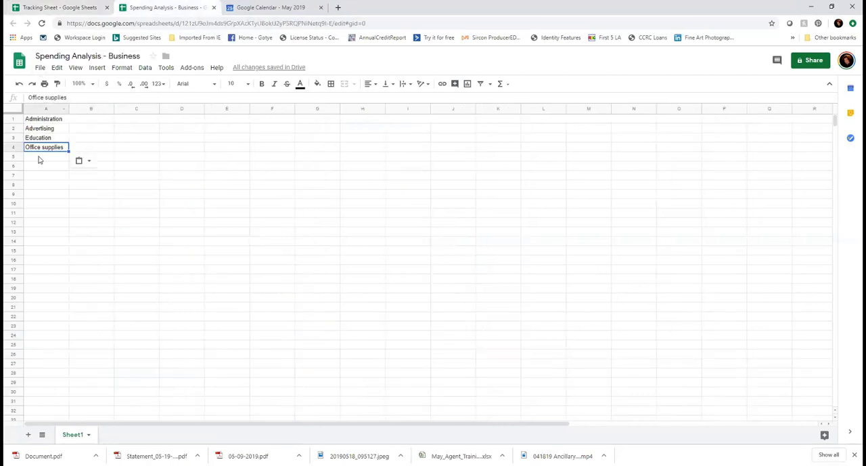
pyautogui.click(39, 160)
pyautogui.hotkey('ctrl', 'v')
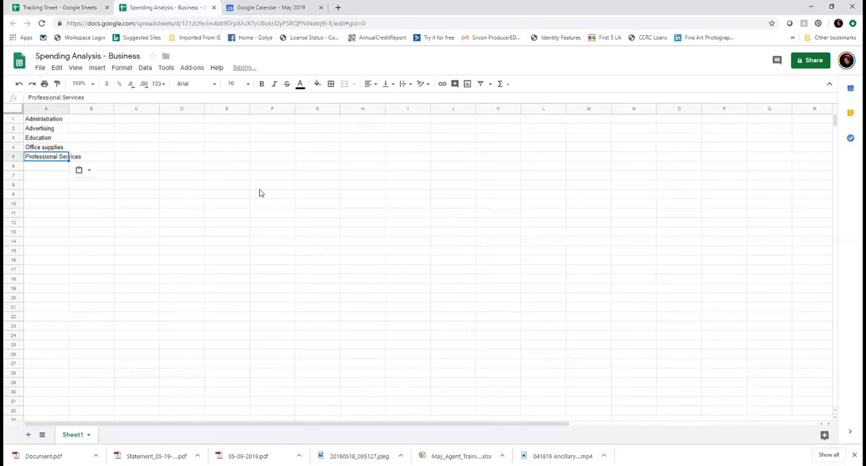
pyautogui.click(42, 169)
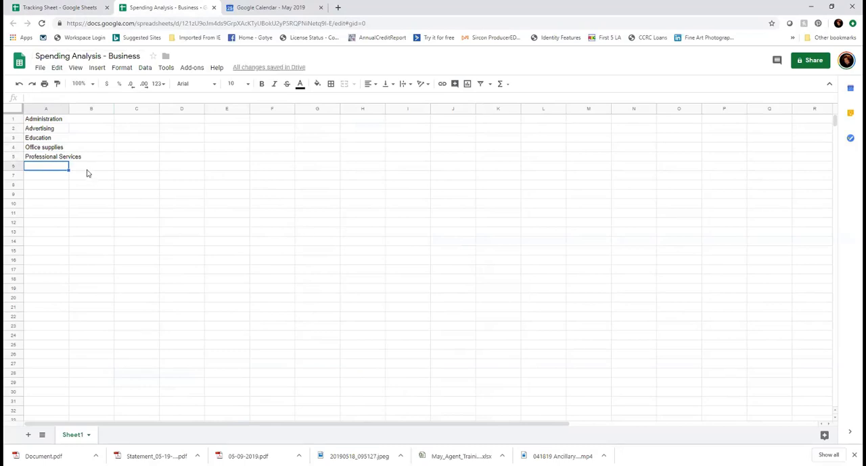
pyautogui.doubleClick(68, 108)
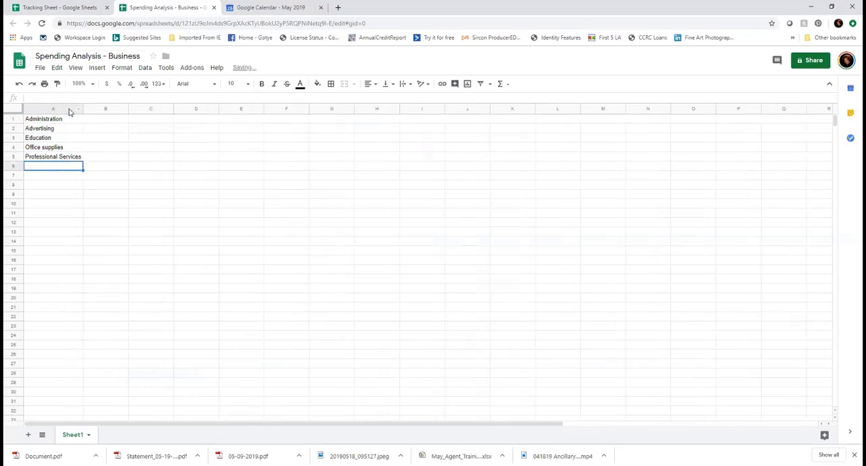
# Try to enter March as a month heading in cell B1 beside Administration, and clear the entry
pyautogui.click(105, 121)
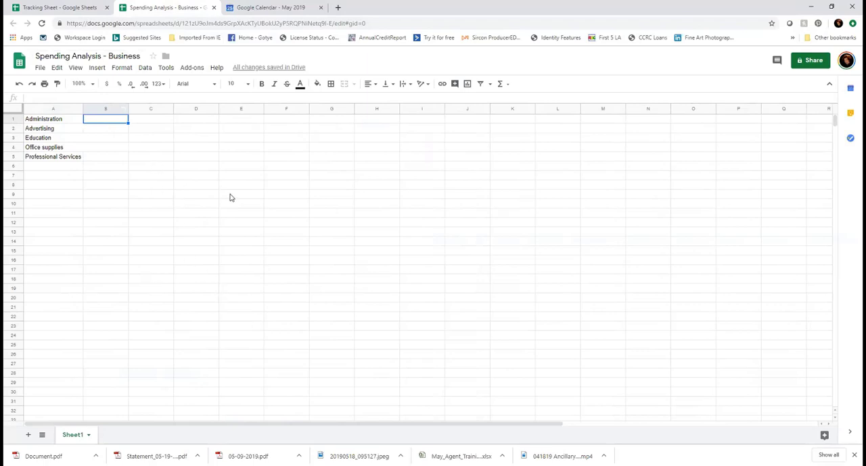
pyautogui.write('March')
pyautogui.click(46, 122)
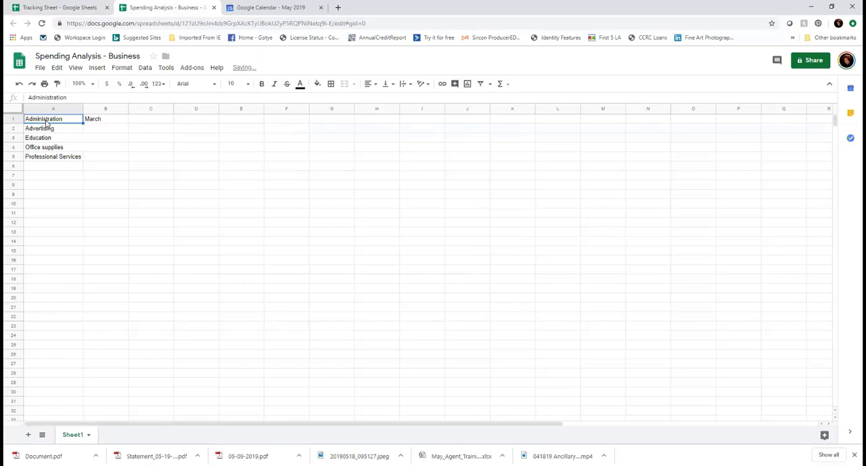
pyautogui.click(98, 122)
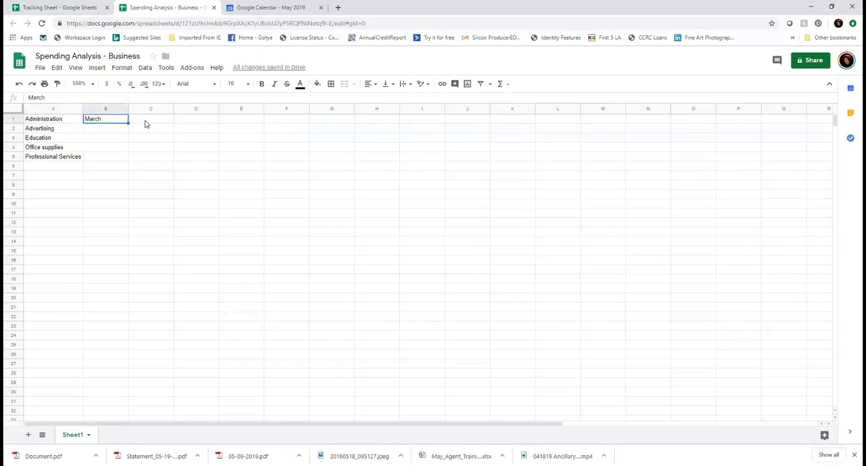
pyautogui.press('Delete')
# Insert a blank row above the Administration row for the column headings
pyautogui.click(13, 119)
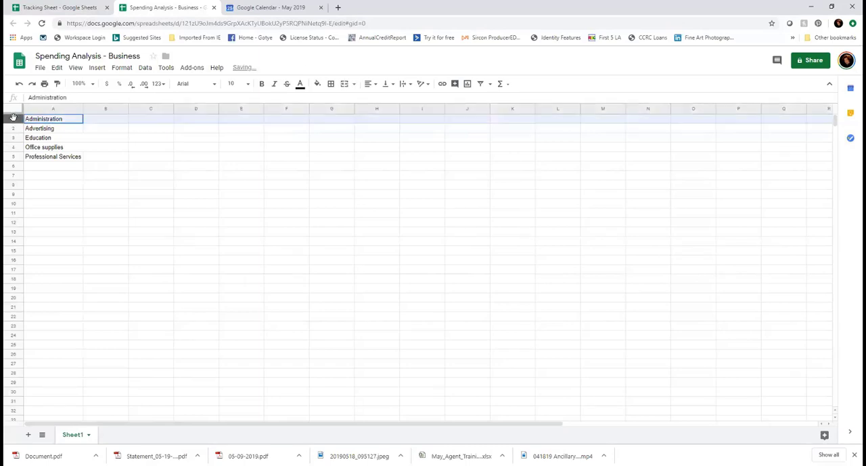
pyautogui.click(97, 68)
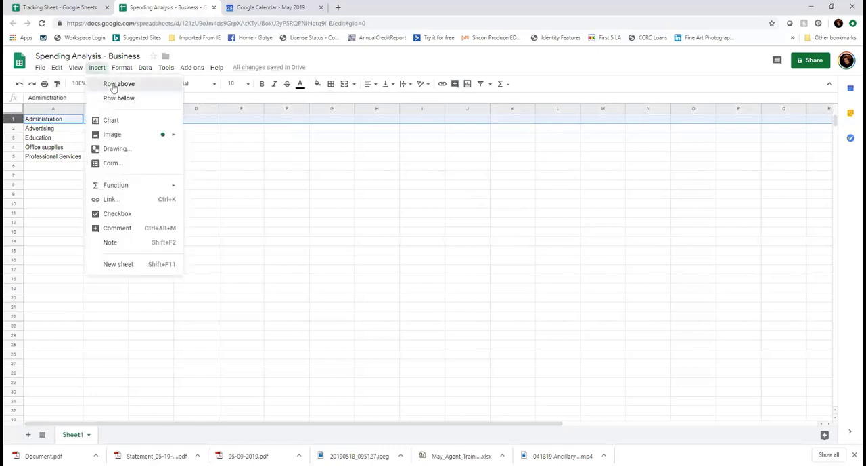
pyautogui.click(113, 83)
pyautogui.click(107, 120)
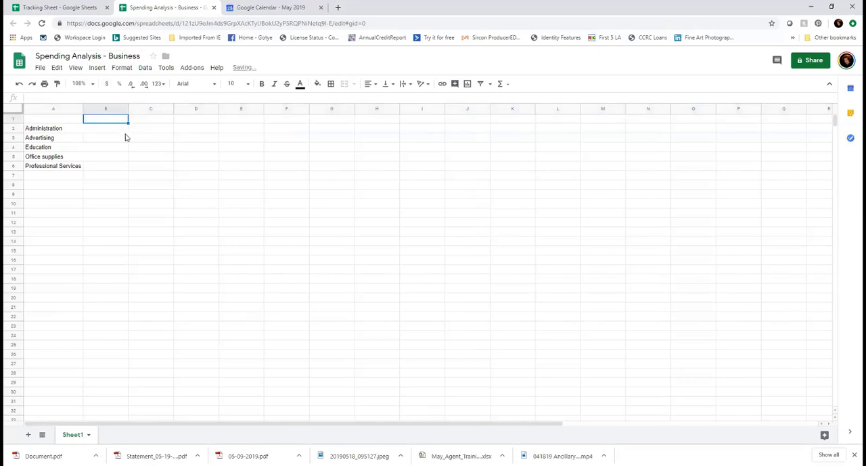
# Enter the headings "Categories" in cell A1 and "March" in cell B1
pyautogui.click(57, 120)
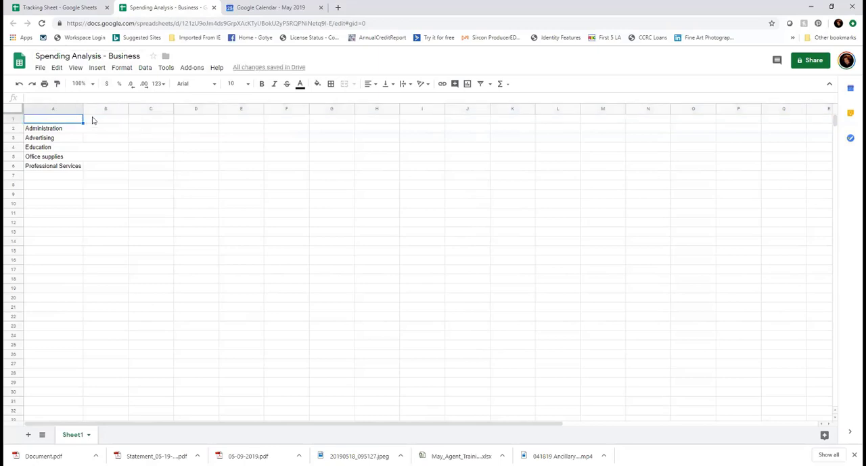
pyautogui.write('Categories')
pyautogui.click(93, 120)
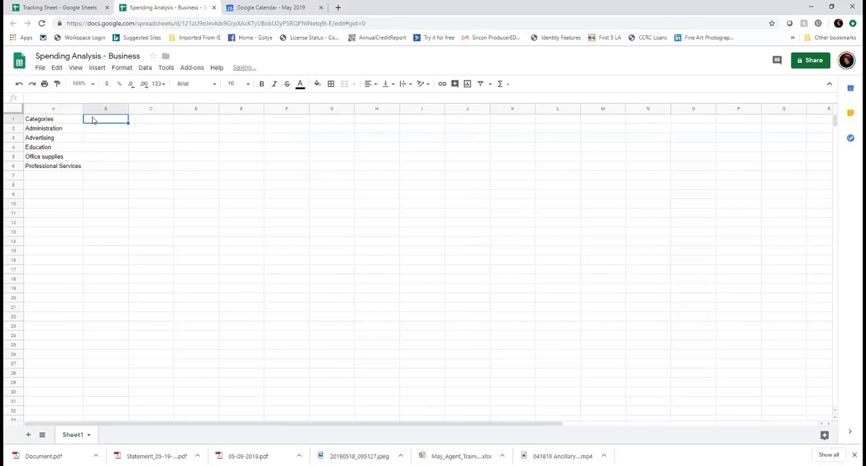
pyautogui.write('March')
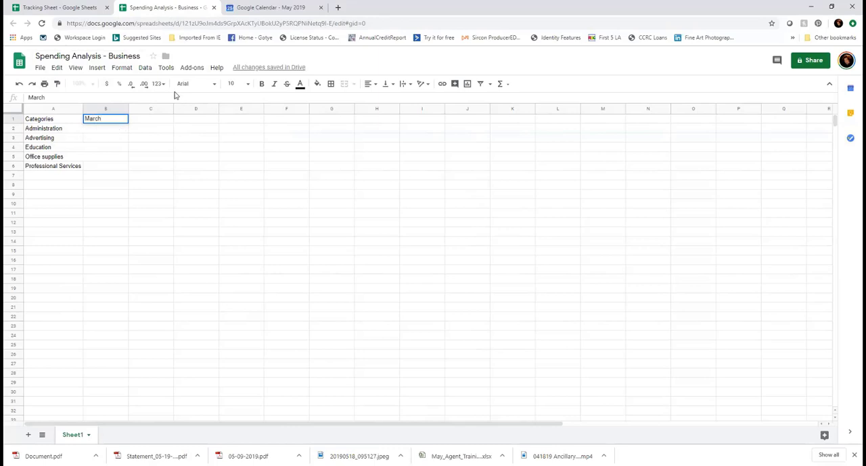
# Look up the Administration subtotal in the Tracking Sheet and enter 59.95 in cell B2 of Spending Analysis - Business
pyautogui.click(67, 9)
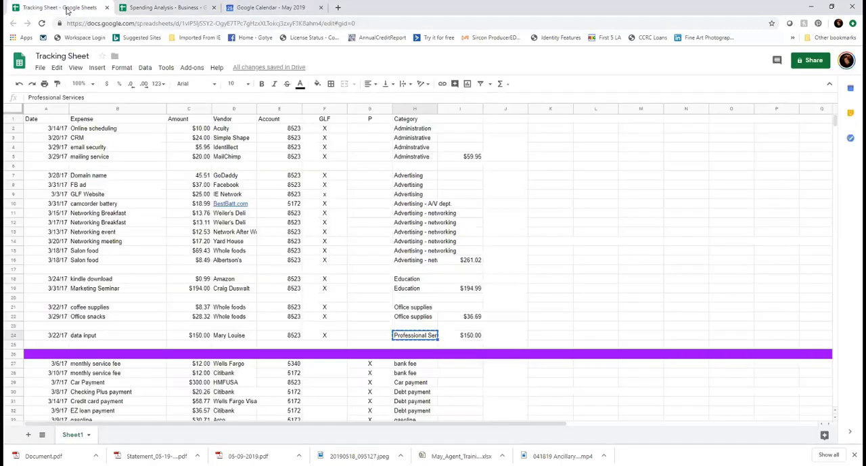
pyautogui.click(173, 9)
pyautogui.click(98, 131)
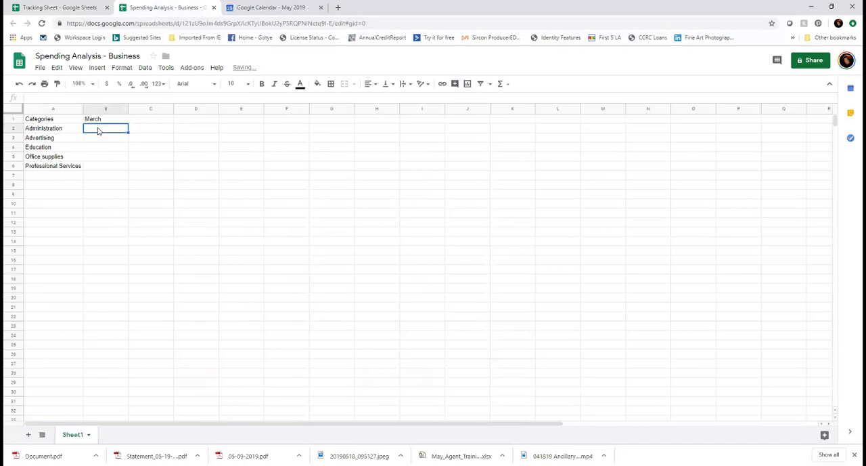
pyautogui.write('59.95')
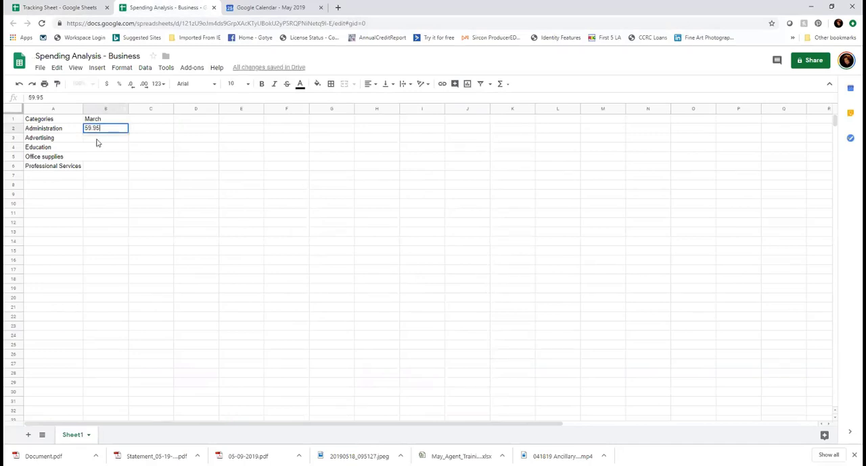
pyautogui.press('Return')
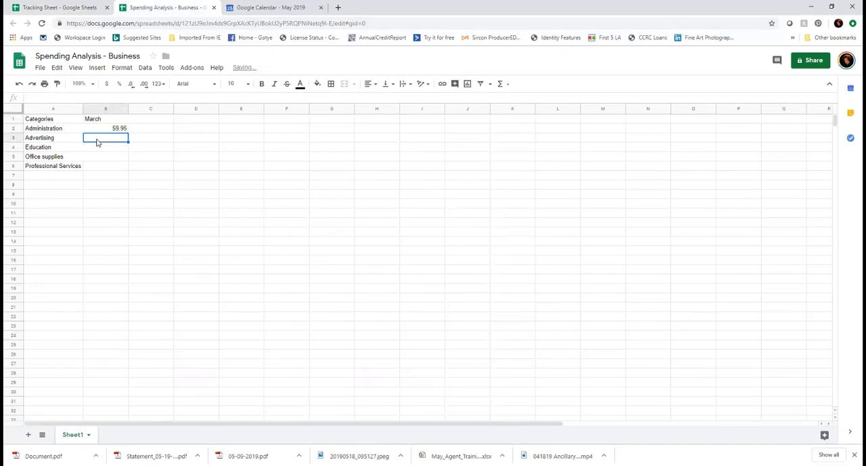
# Format the whole March column B as currency
pyautogui.click(105, 109)
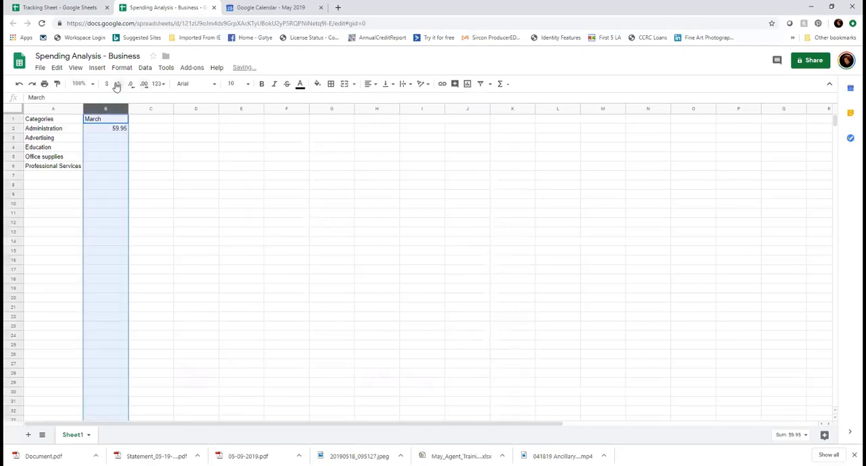
pyautogui.click(106, 84)
pyautogui.click(112, 139)
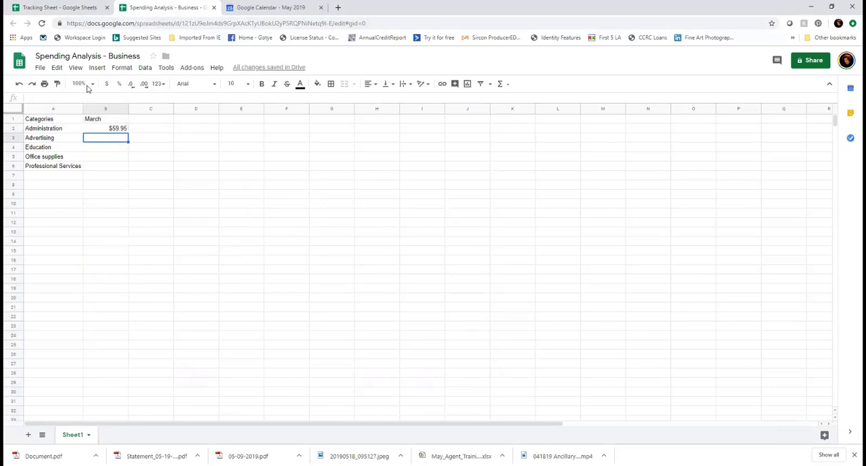
# Transfer the Tracking Sheet's Advertising and Education subtotals to the March column, entering 261.02 in B3 and 194.99 in B4
pyautogui.click(38, 8)
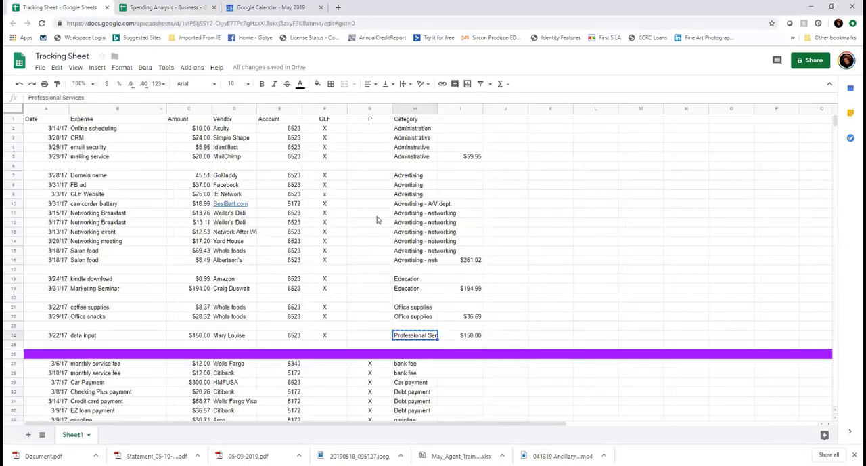
pyautogui.click(163, 8)
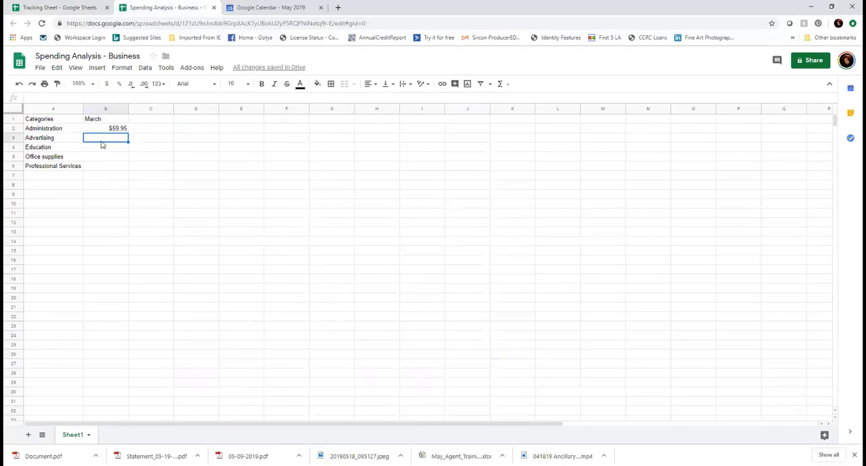
pyautogui.write('261.02')
pyautogui.press('Return')
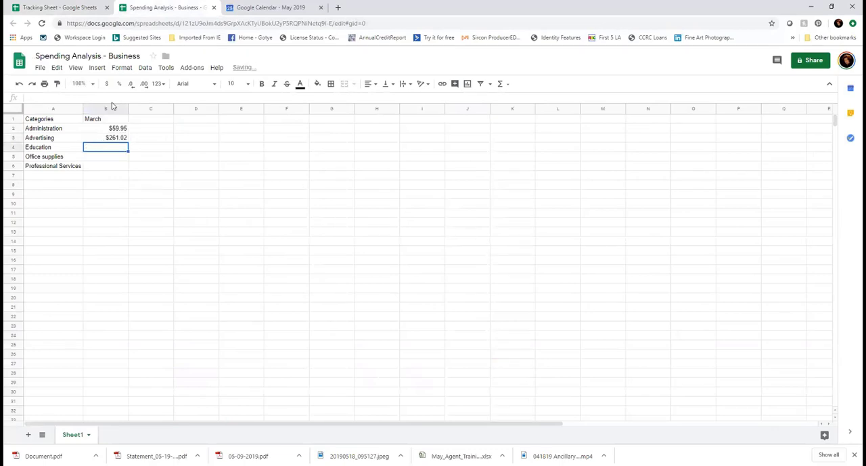
pyautogui.click(102, 9)
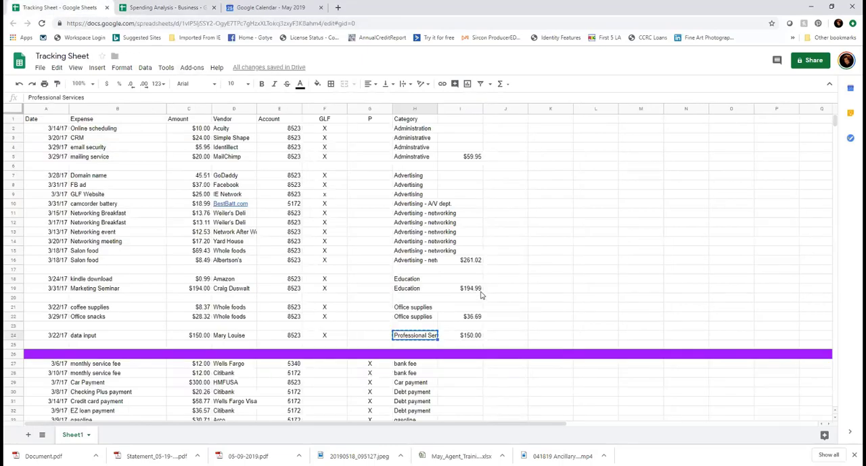
pyautogui.click(145, 7)
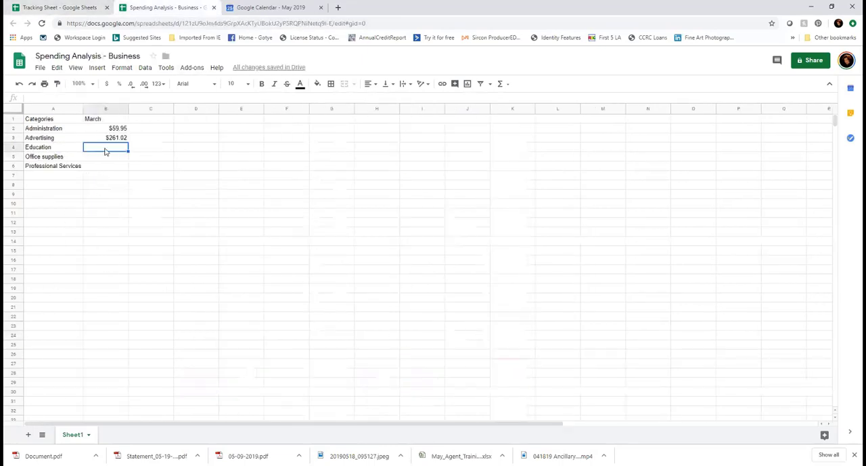
pyautogui.write('194.99')
pyautogui.press('Return')
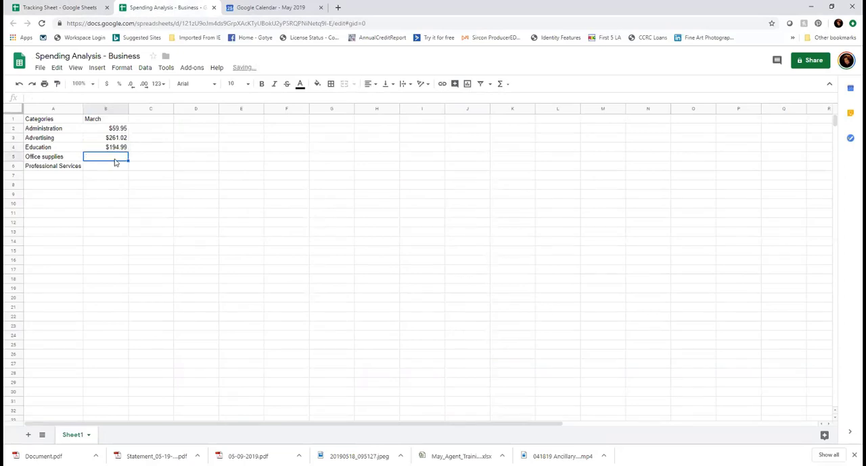
# Transfer the Tracking Sheet's Office supplies and Professional Services subtotals to the March column, entering 36.69 in B5 and 150 in B6
pyautogui.click(86, 9)
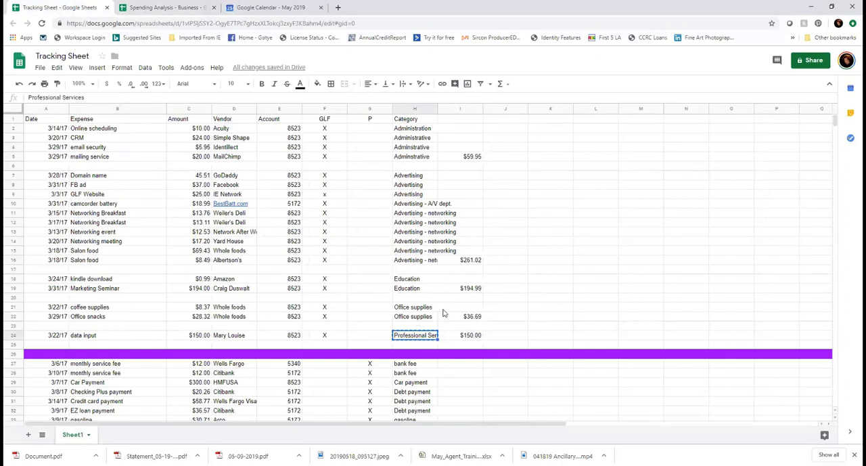
pyautogui.click(155, 9)
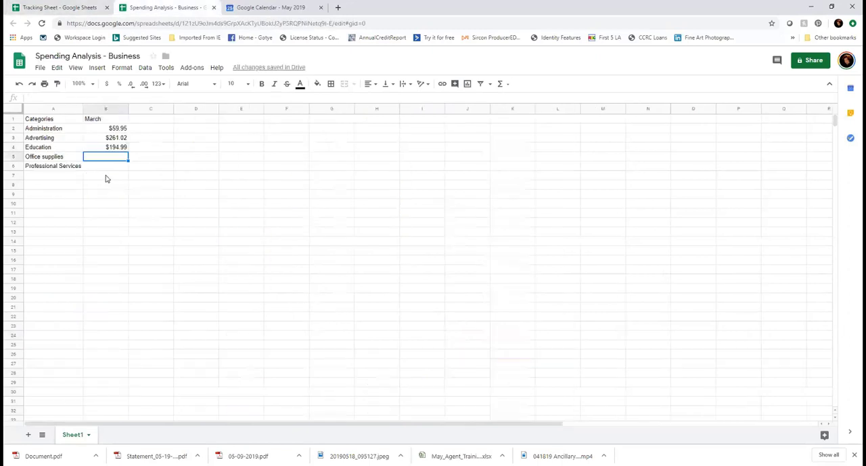
pyautogui.write('36.69')
pyautogui.press('Return')
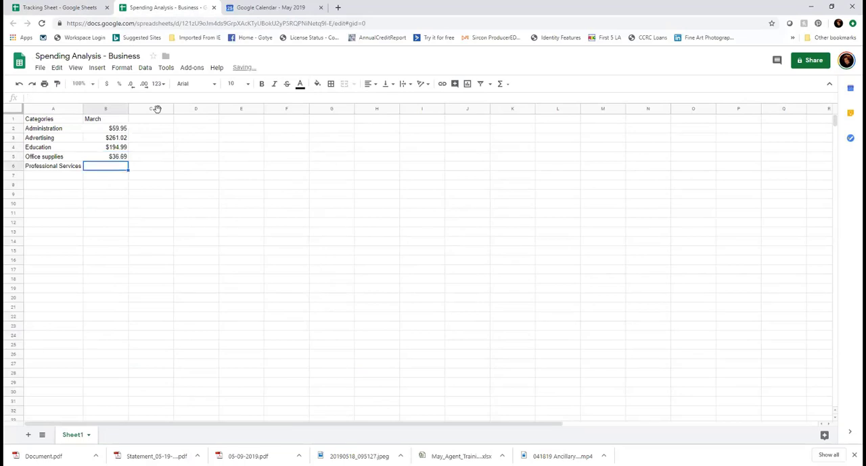
pyautogui.click(58, 8)
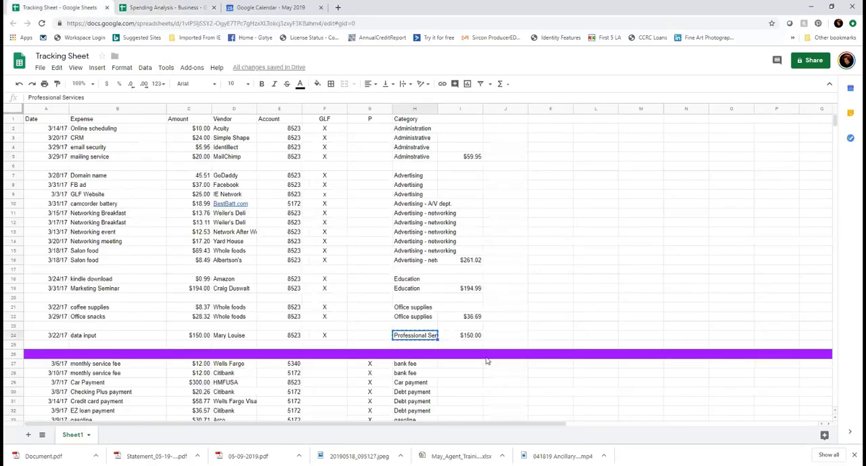
pyautogui.click(165, 9)
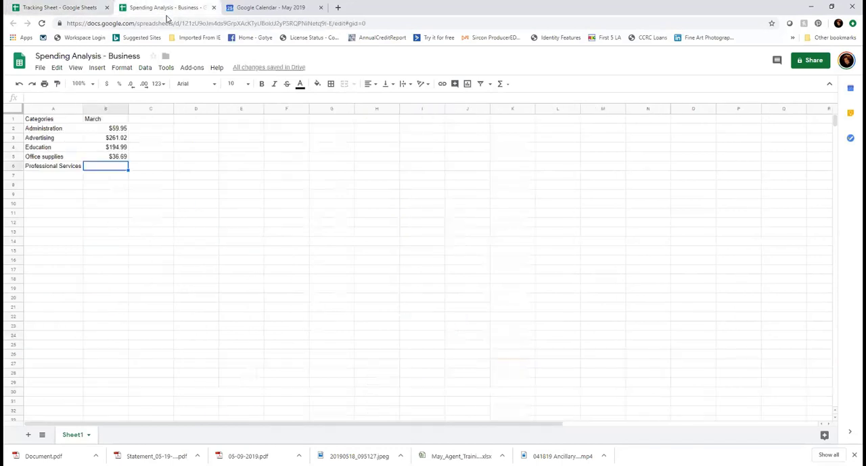
pyautogui.write('150')
pyautogui.press('Return')
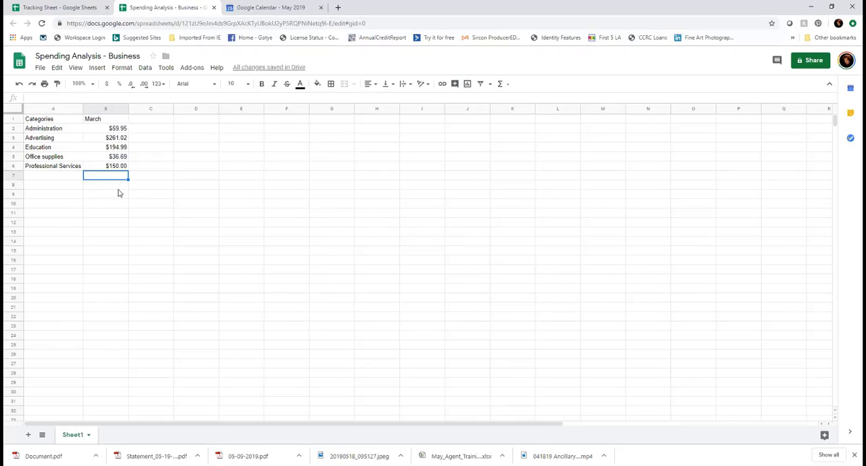
# Format cells B2:B11 as currency and total them with a SUM formula in cell B12
pyautogui.moveTo(115, 214); pyautogui.dragTo(116, 134)
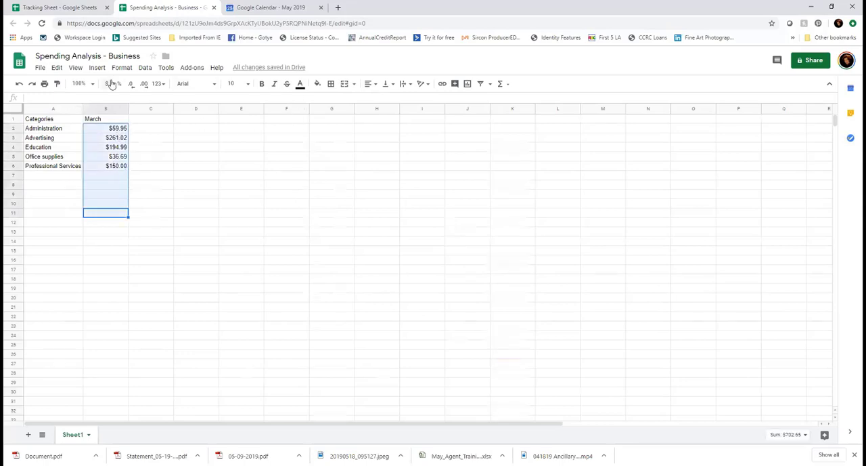
pyautogui.click(108, 84)
pyautogui.click(501, 83)
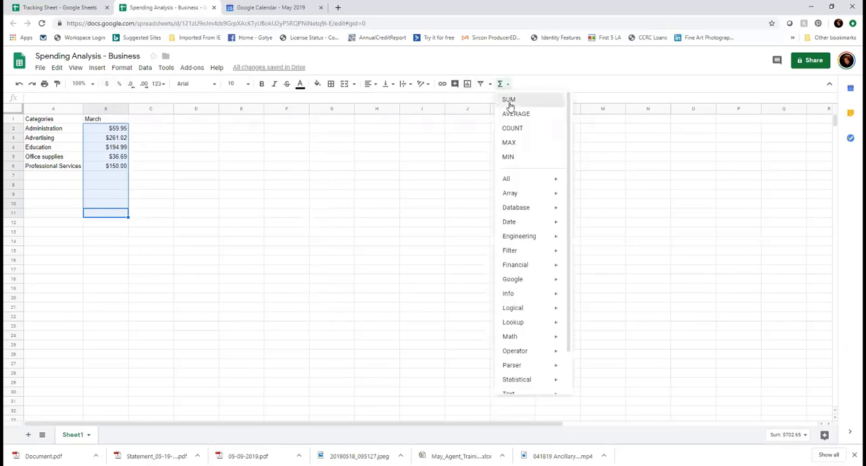
pyautogui.click(509, 100)
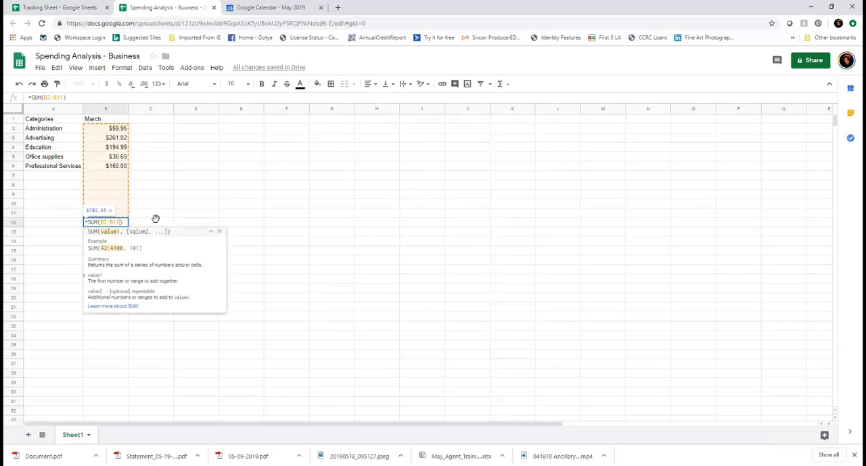
pyautogui.click(155, 220)
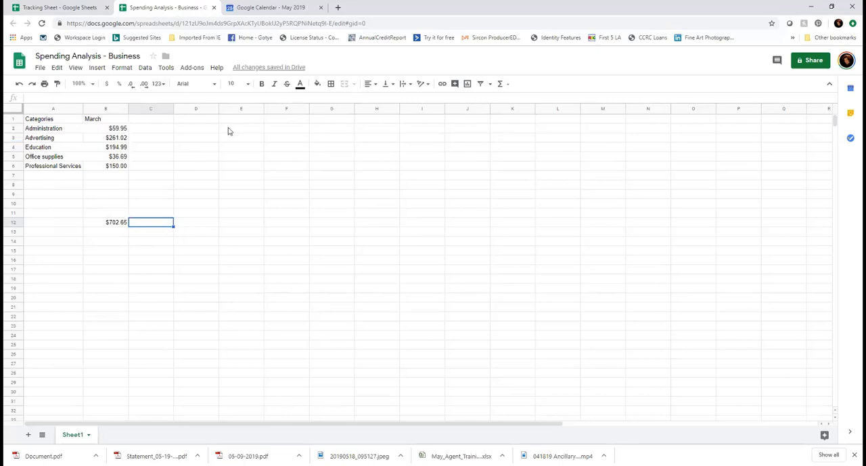
# Enter the month heading "April" in cell C1 beside March
pyautogui.click(163, 121)
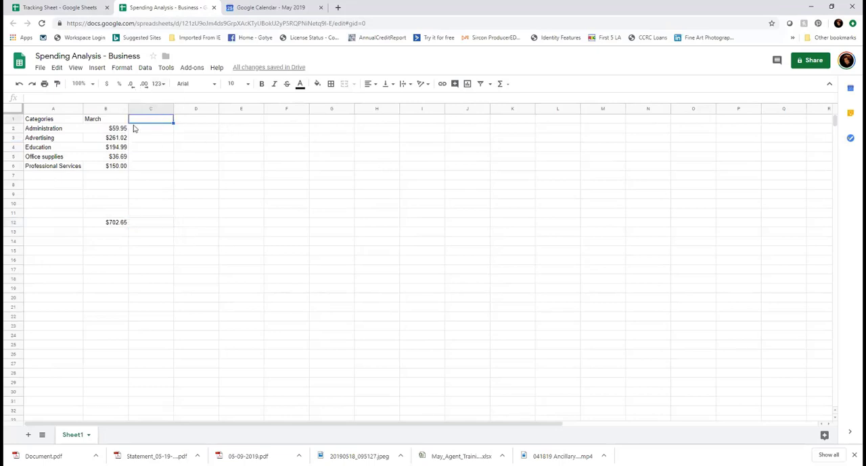
pyautogui.write('April')
pyautogui.click(161, 178)
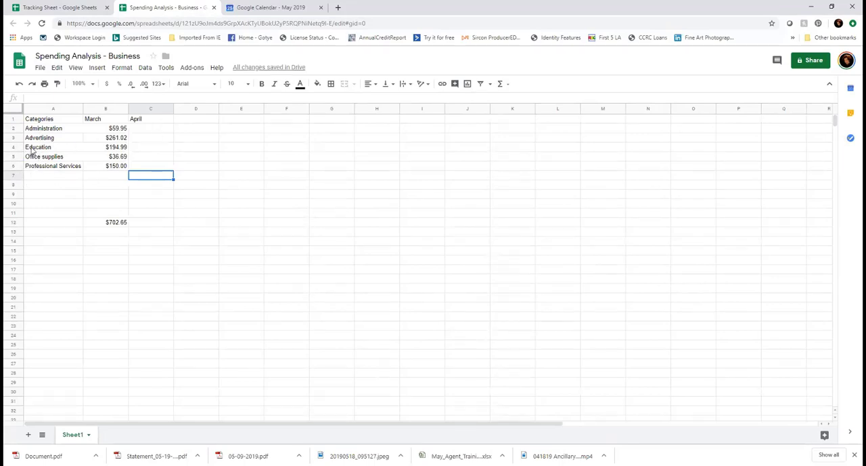
# Insert a row above Office supplies and enter the category "Insurance" in its first cell, A5
pyautogui.click(14, 156)
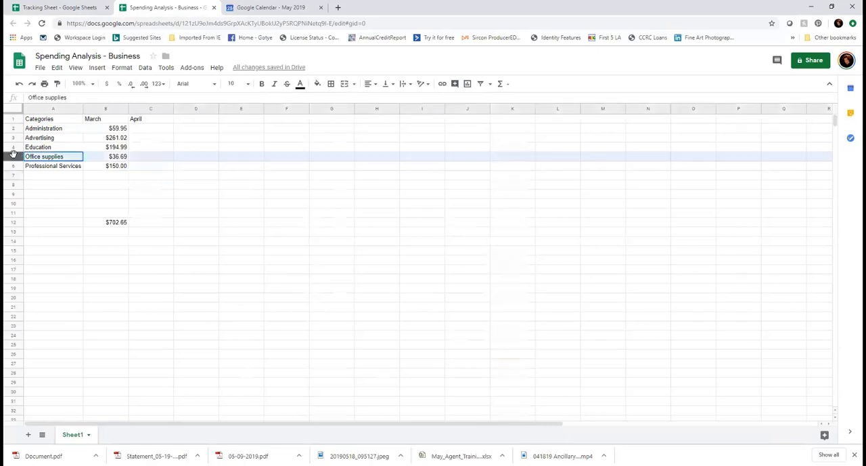
pyautogui.click(97, 68)
pyautogui.click(116, 86)
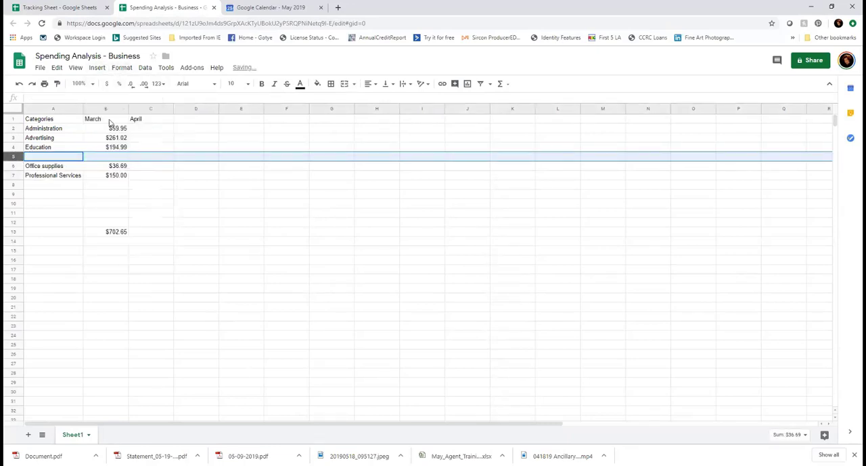
pyautogui.click(58, 158)
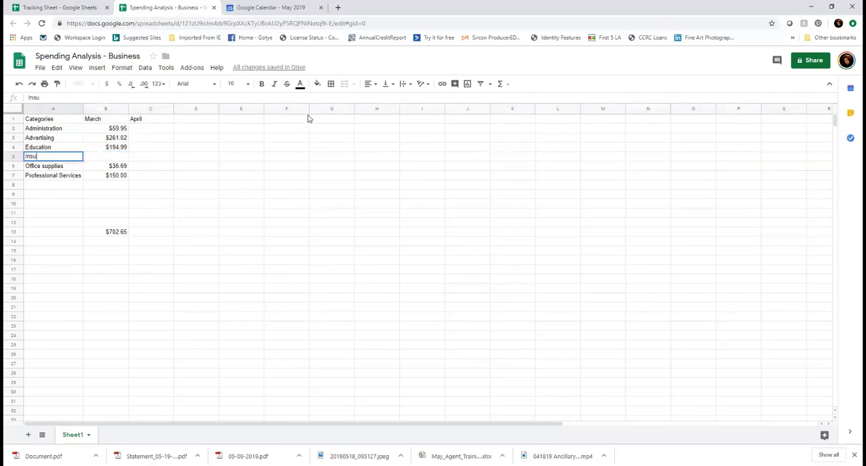
pyautogui.write('ance')
# Enter 240 as the April Insurance amount in cell C5 and format the whole column C as currency
pyautogui.click(146, 157)
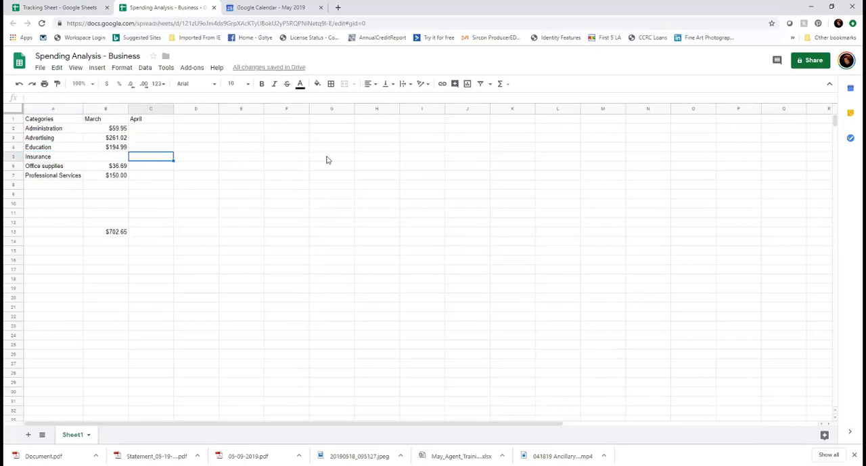
pyautogui.write('240')
pyautogui.click(156, 180)
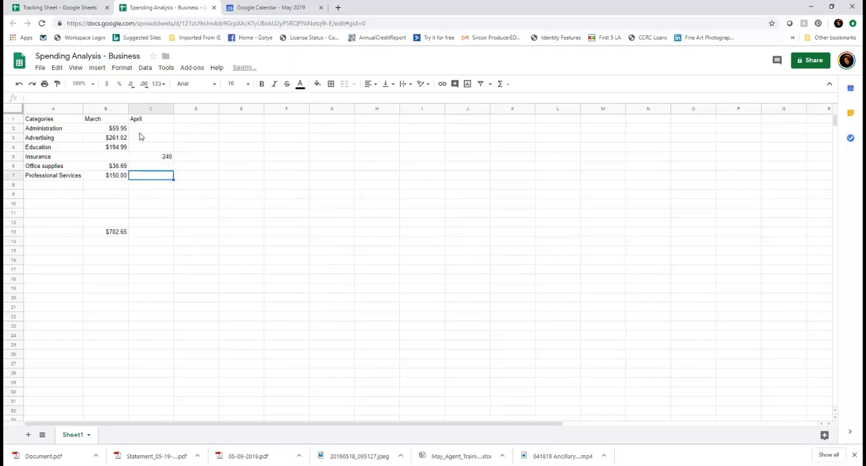
pyautogui.click(141, 109)
pyautogui.click(107, 83)
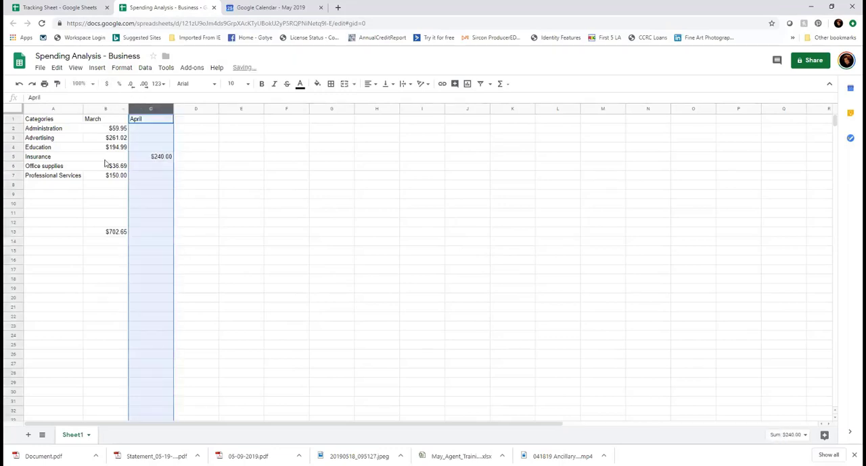
# Enter the April amounts 63 for Administration, 500 for Advertising and 50 for Education in cells C2 to C4
pyautogui.click(160, 132)
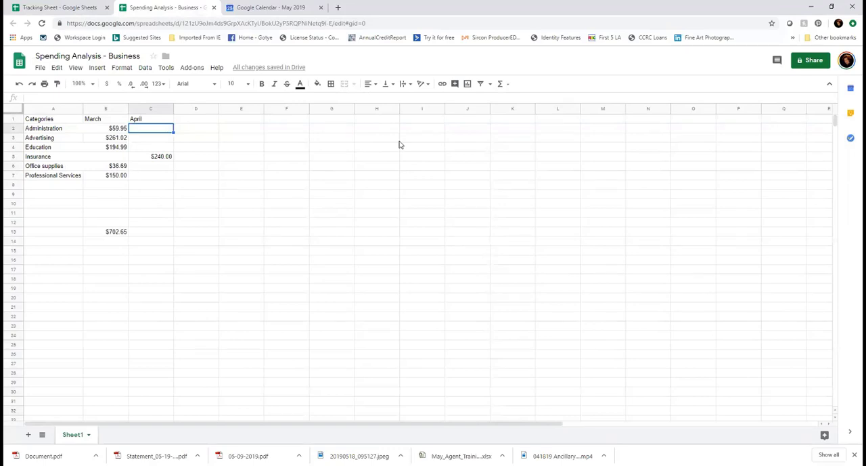
pyautogui.write('63')
pyautogui.press('Return')
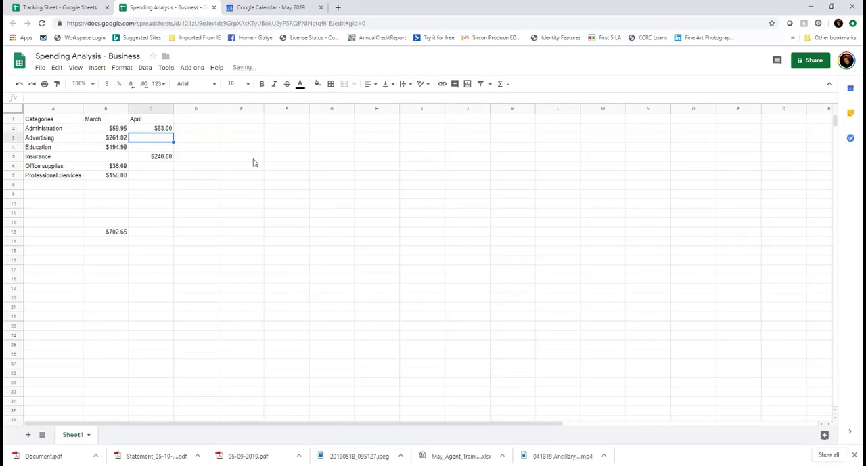
pyautogui.write('50')
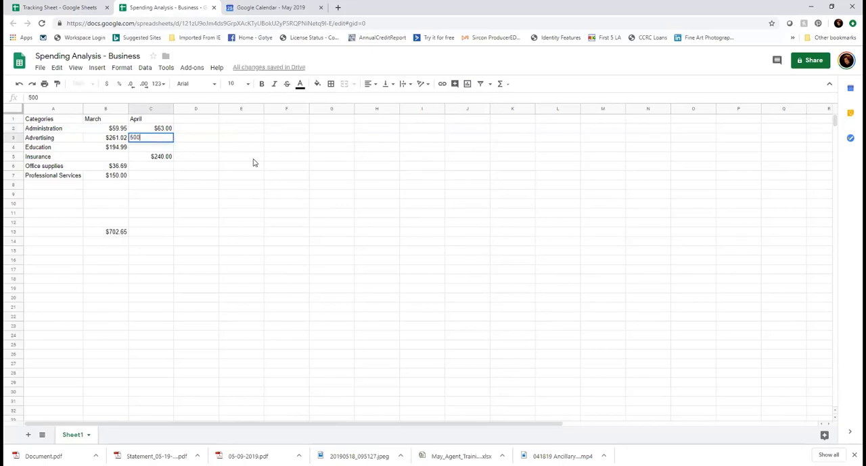
pyautogui.write('0')
pyautogui.press('Return')
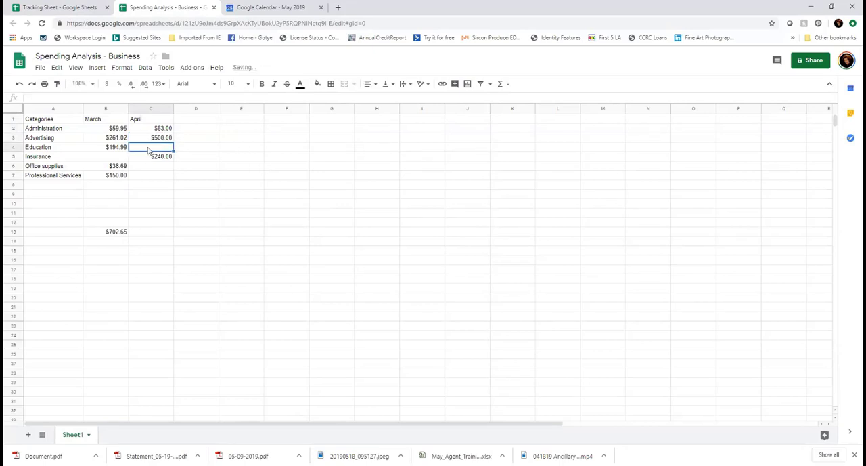
pyautogui.write('50')
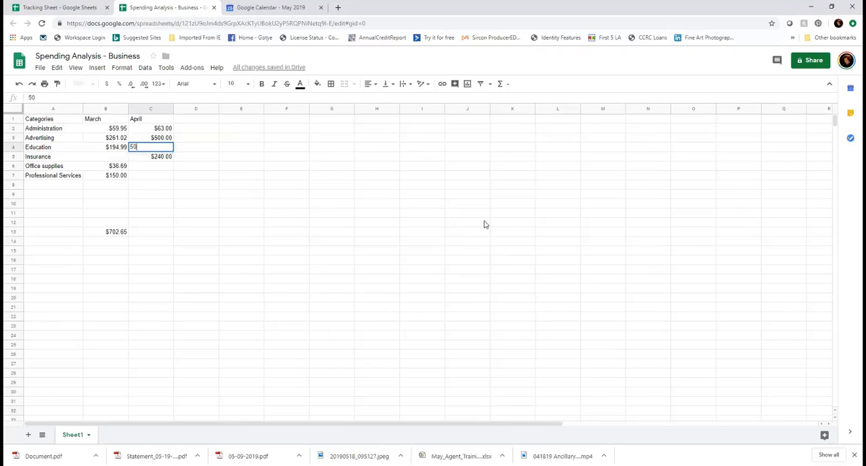
# Enter the April amounts 40 for Office supplies in cell C6 and 150 for Professional Services in cell C7
pyautogui.click(154, 167)
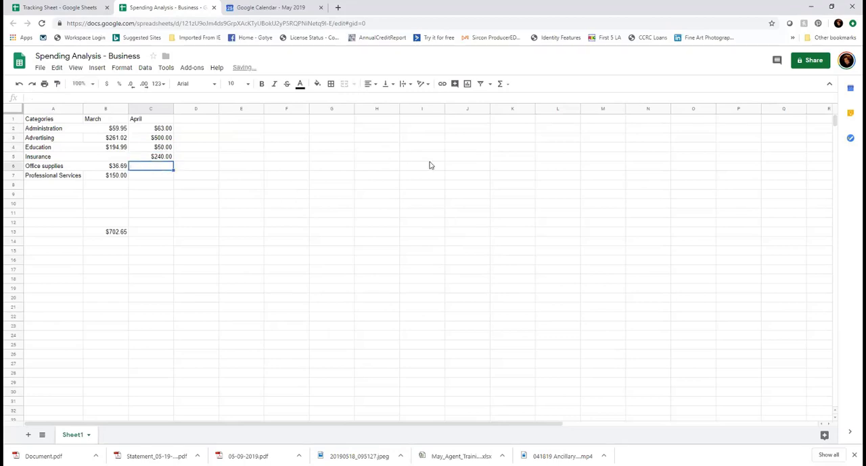
pyautogui.write('40')
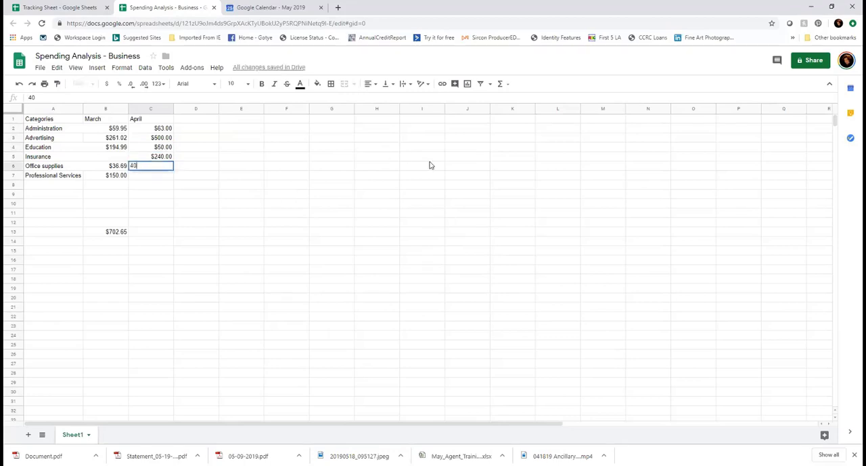
pyautogui.press('Return')
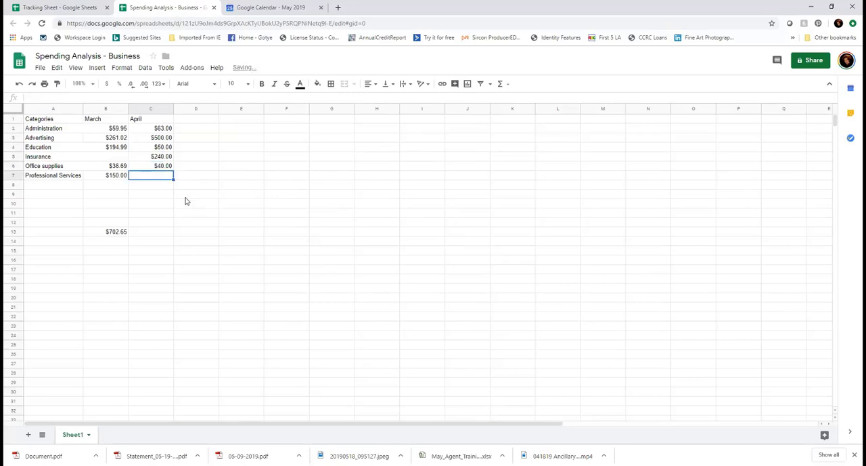
pyautogui.write('150')
pyautogui.press('Return')
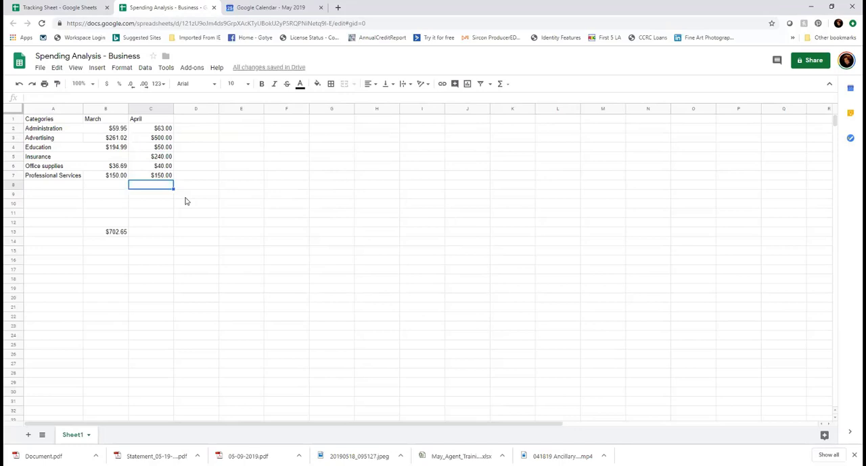
# Total the April amounts in C2:C12 with a SUM formula in cell C13
pyautogui.click(155, 233)
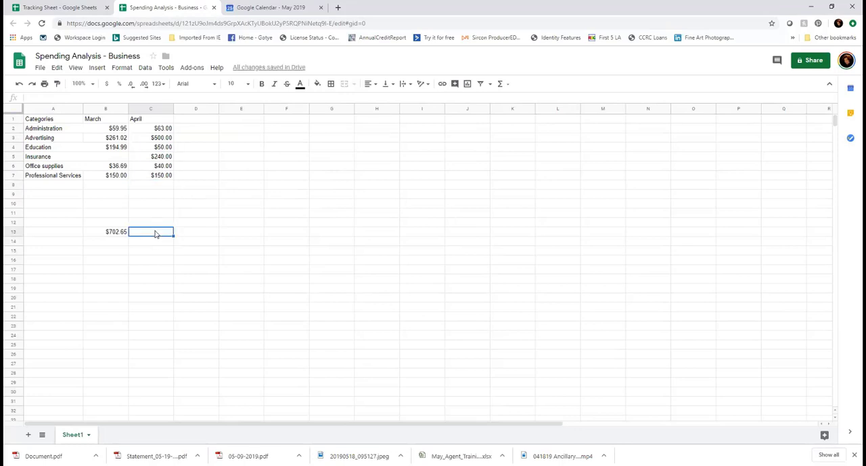
pyautogui.moveTo(159, 227); pyautogui.dragTo(162, 132)
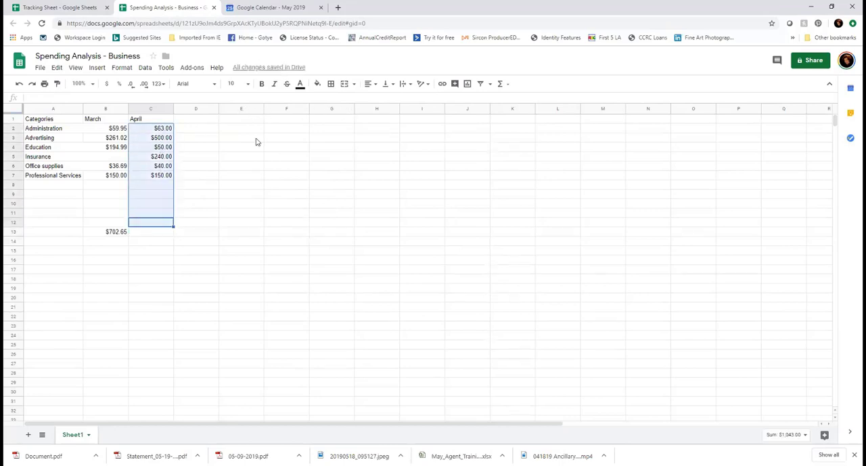
pyautogui.click(502, 84)
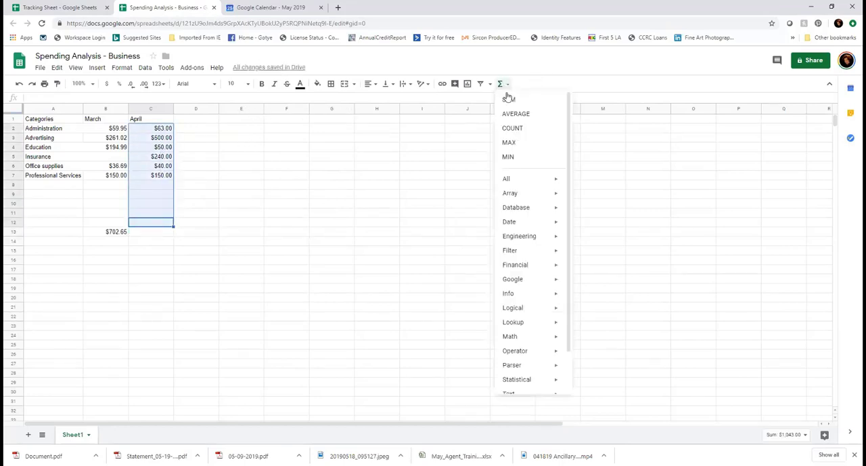
pyautogui.click(509, 99)
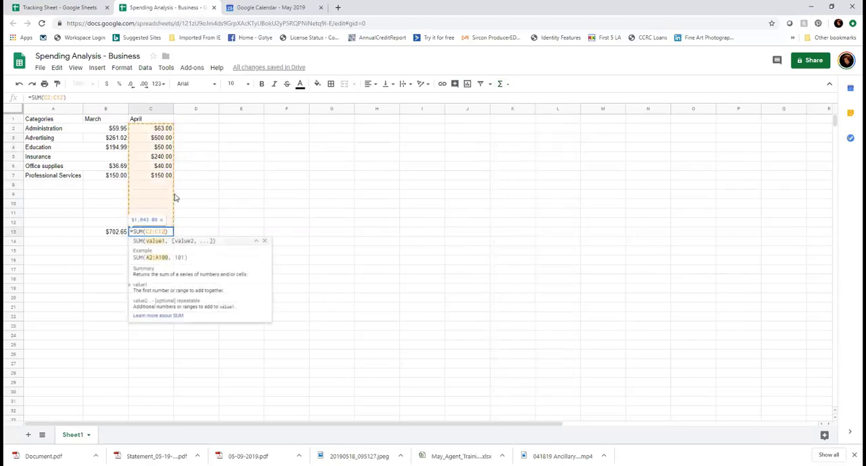
pyautogui.click(188, 196)
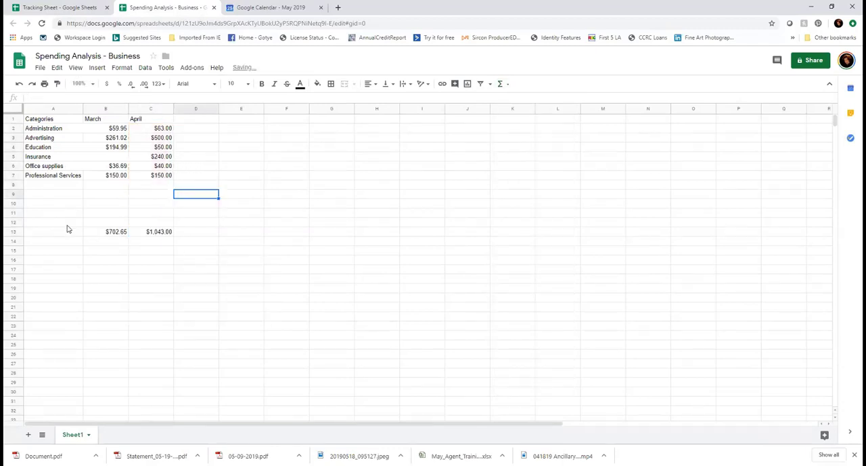